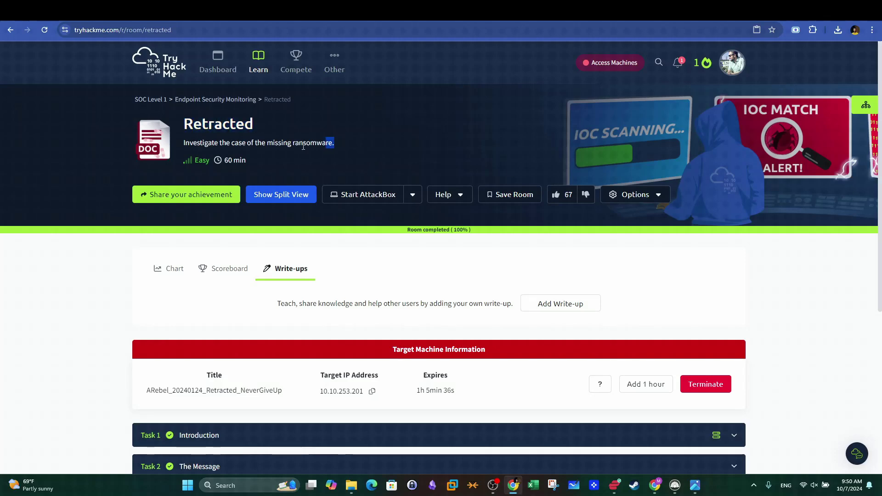
Expand Task 1 and read the Retracted room's introduction story
click(108, 158)
scroll(207, 244, down, 4)
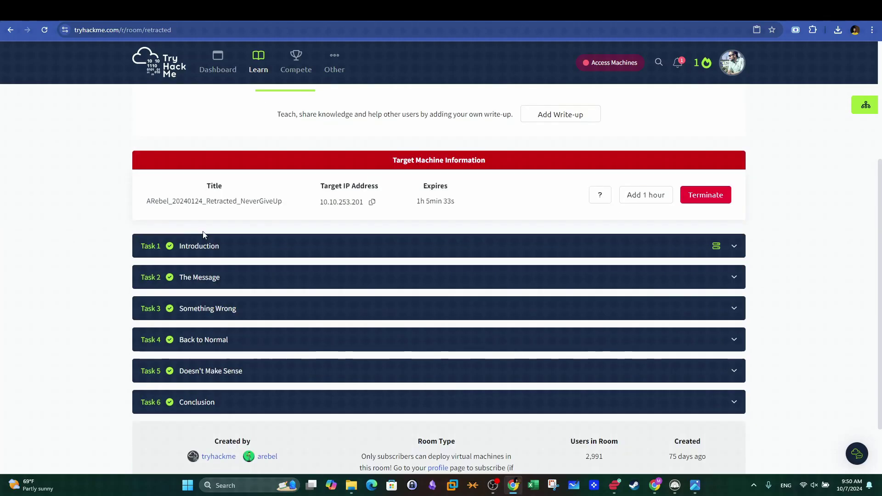
click(206, 244)
drag(148, 204, 458, 207)
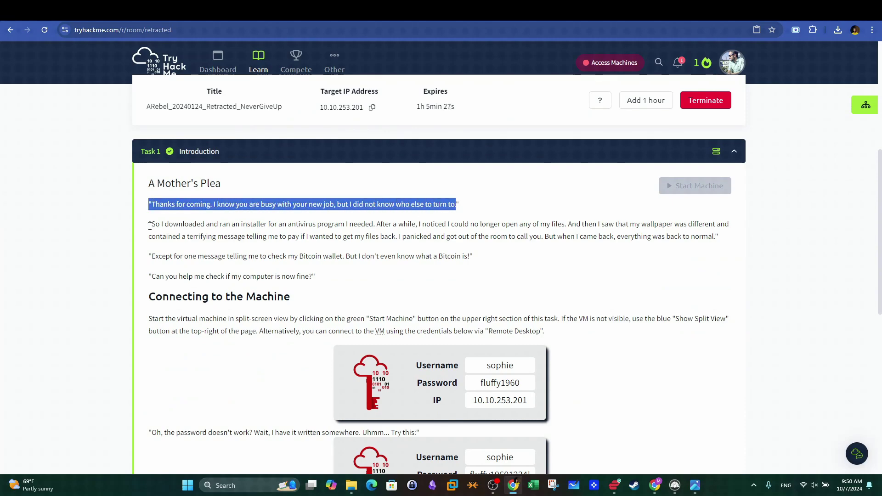
drag(150, 226, 724, 277)
scroll(609, 208, down, 5)
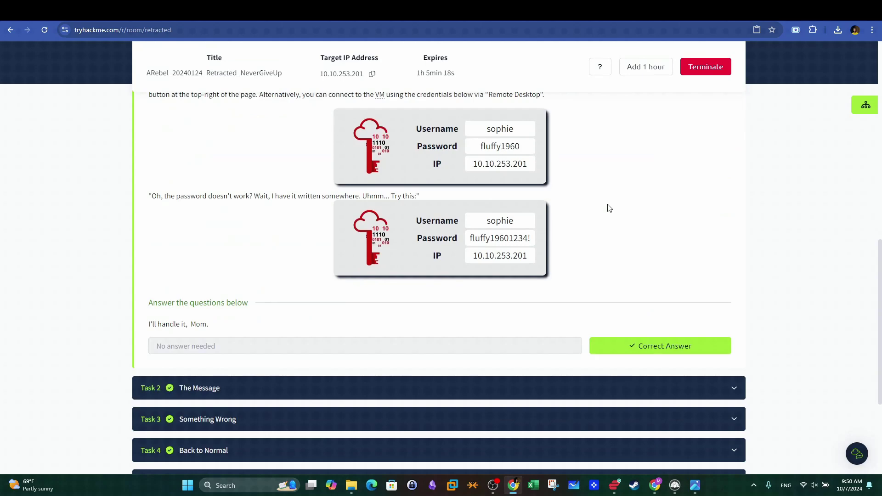
drag(237, 327, 143, 326)
Expand Task 2, The Message, and review its file-path and creating-program questions
click(226, 388)
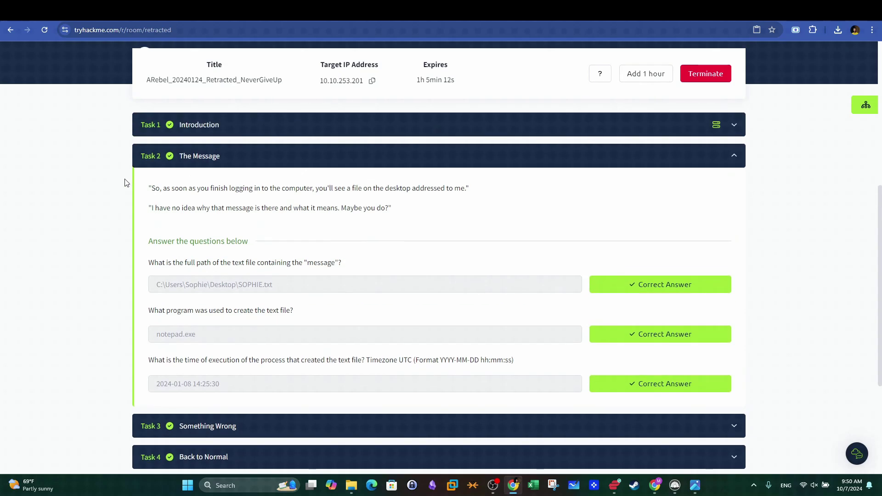
drag(154, 189, 450, 217)
drag(339, 262, 152, 262)
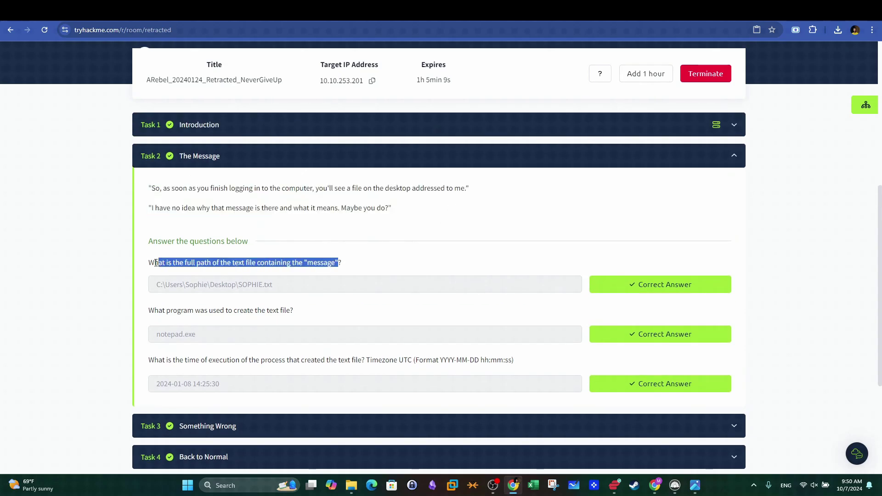
drag(284, 288, 157, 287)
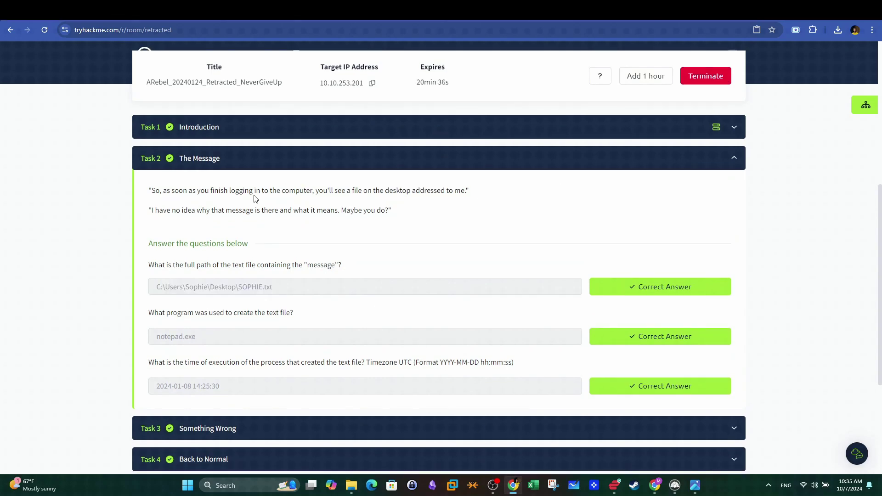
scroll(252, 196, down, 1)
drag(150, 264, 294, 266)
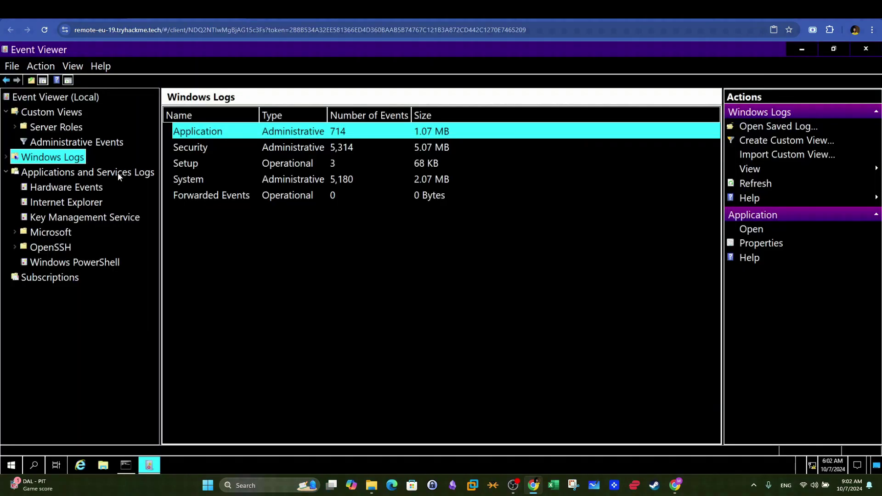
Open the Sysmon Operational log under Applications and Services Logs > Microsoft > Windows
click(118, 173)
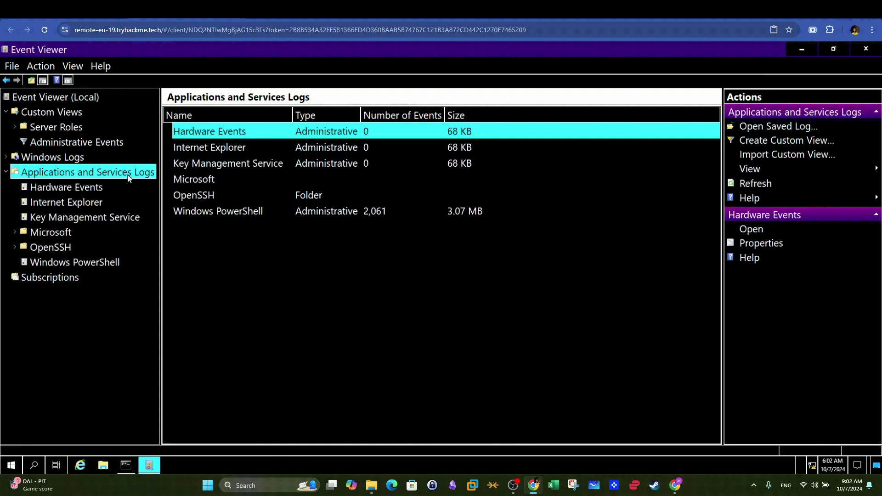
click(15, 233)
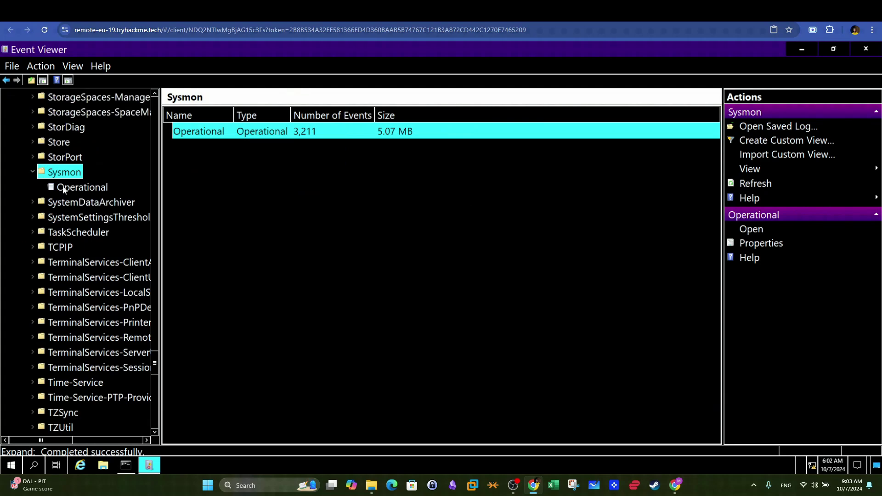
click(62, 186)
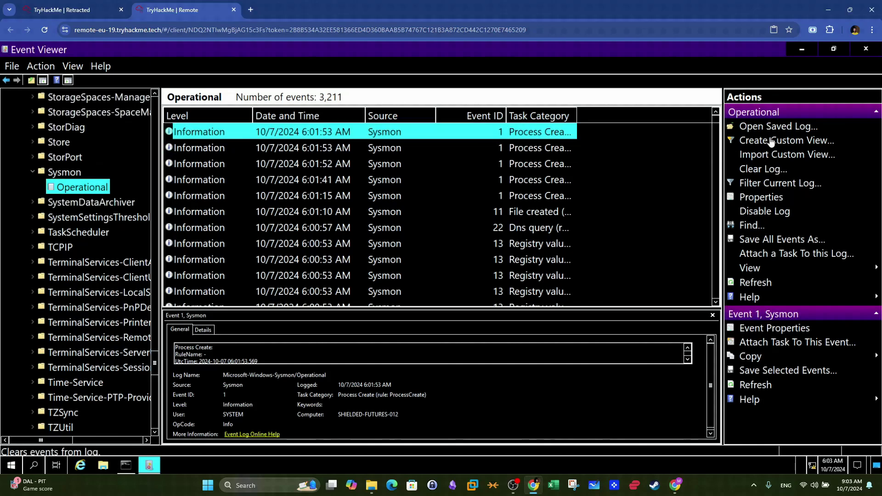
Filter the current log to Event ID 1 process-creation events
click(785, 182)
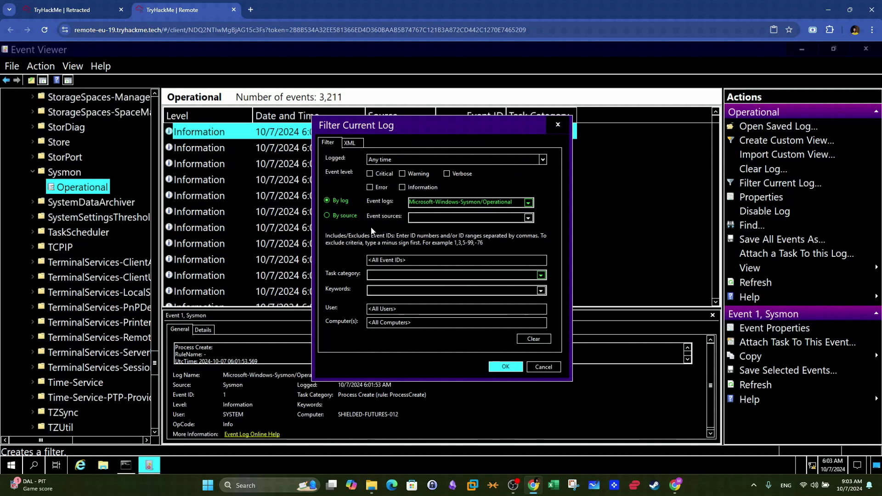
click(425, 261)
text(1)
click(506, 367)
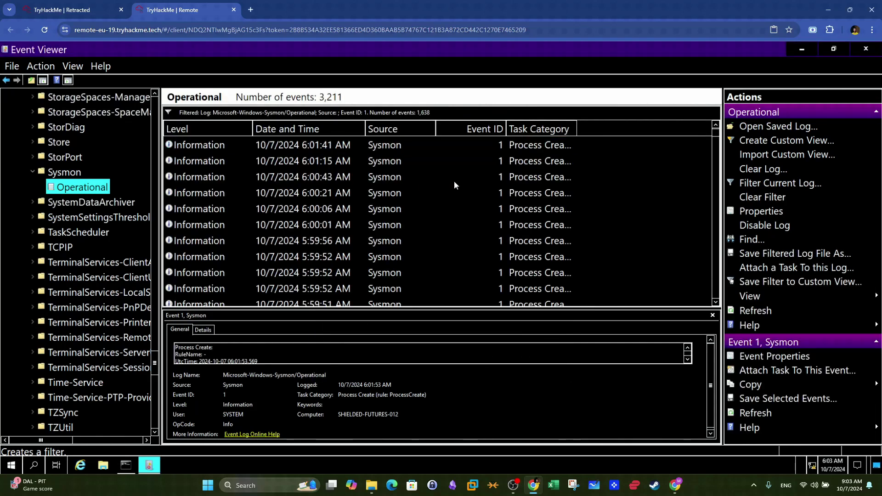
Use Find to locate the Notepad process event that opened SOPHIE.TXT on the desktop
click(752, 239)
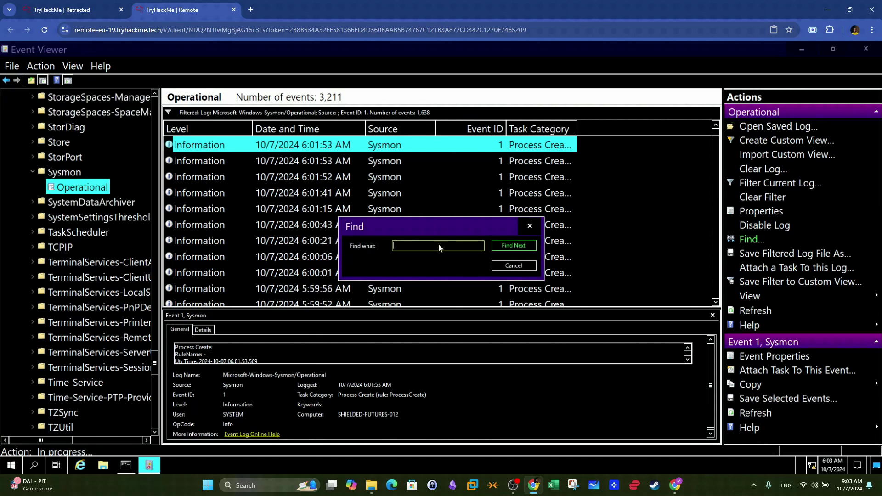
text(SOH)
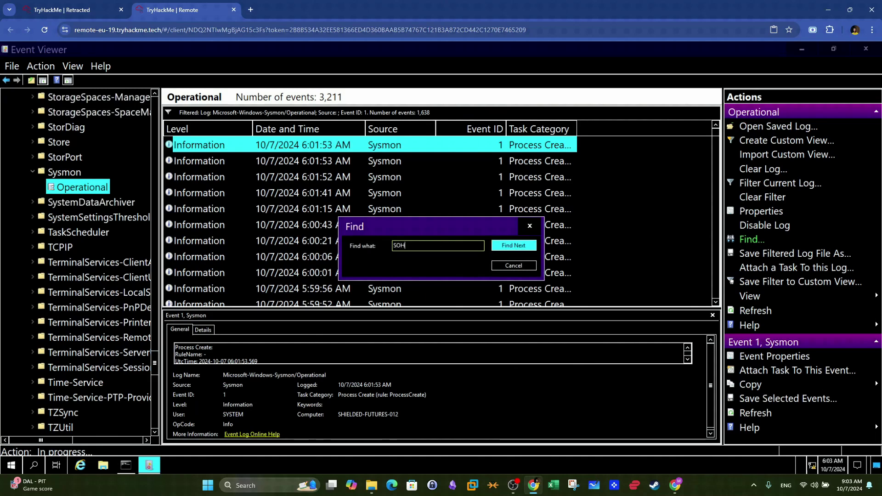
key(BackSpace)
click(514, 246)
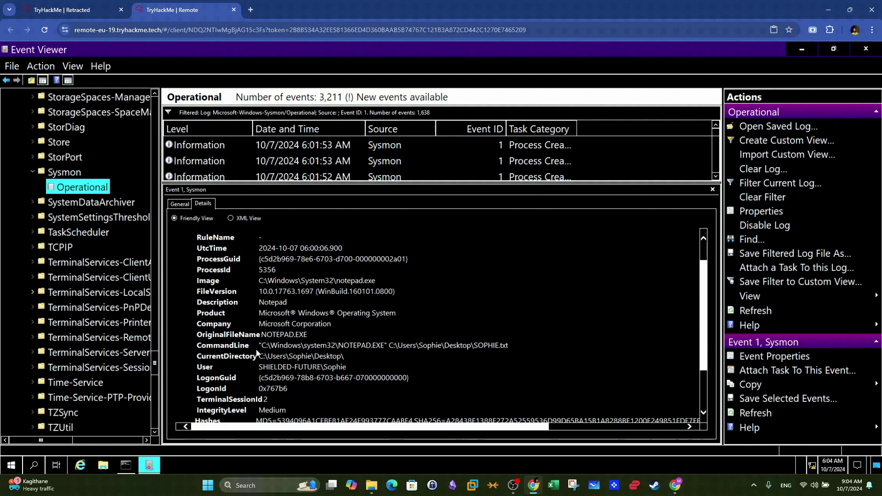
Copy NOTEPAD.EXE from that event's CommandLine value
drag(261, 345, 514, 344)
drag(338, 345, 384, 345)
right_click(381, 345)
click(392, 353)
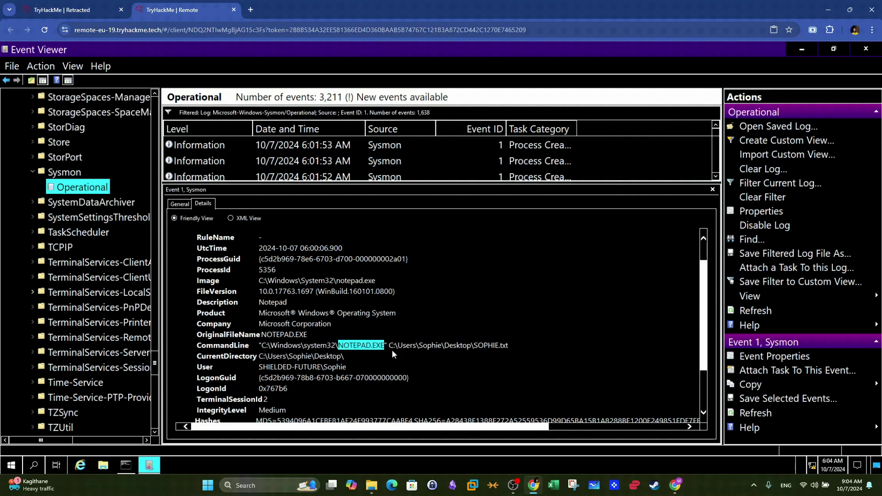
Submit NOTEPAD.EXE as the program answer, then read the execution-time question
click(127, 7)
click(230, 315)
key(ctrl+v)
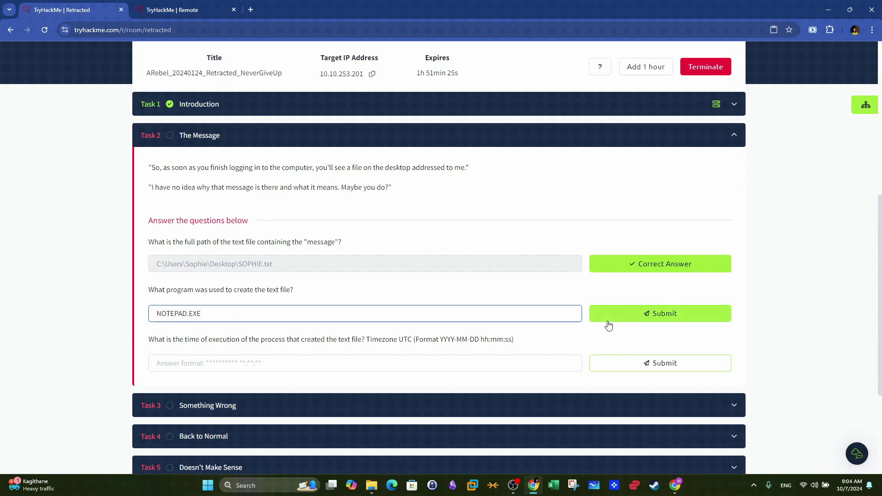
click(616, 324)
scroll(459, 230, down, 2)
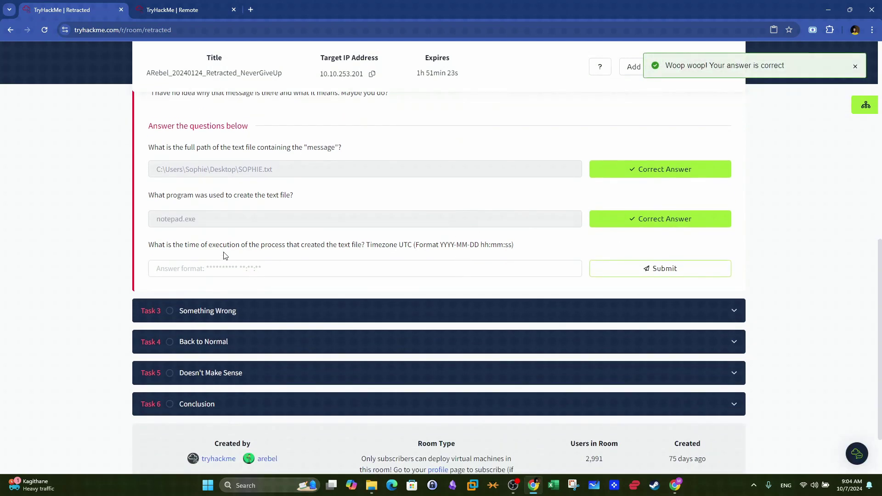
drag(151, 247, 362, 240)
Search the log for 'note' and compare the Notepad events' UtcTime and CommandLine values
key(ctrl+Tab)
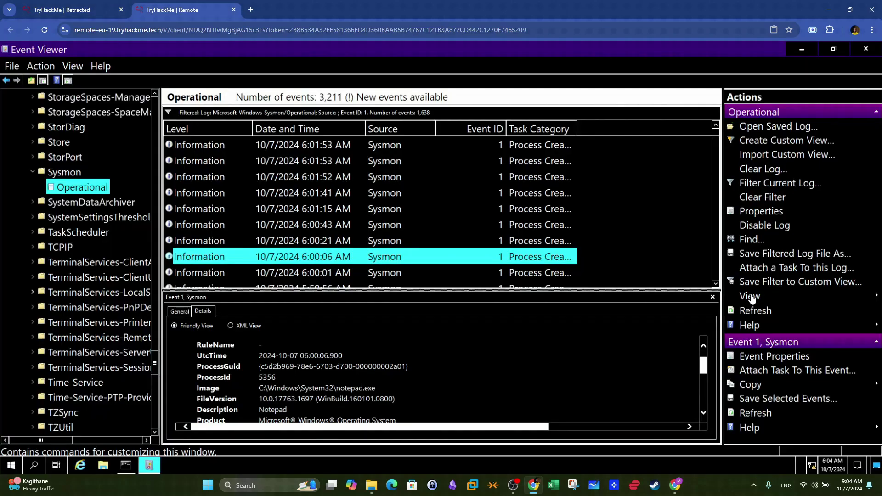
click(750, 240)
drag(432, 245, 392, 245)
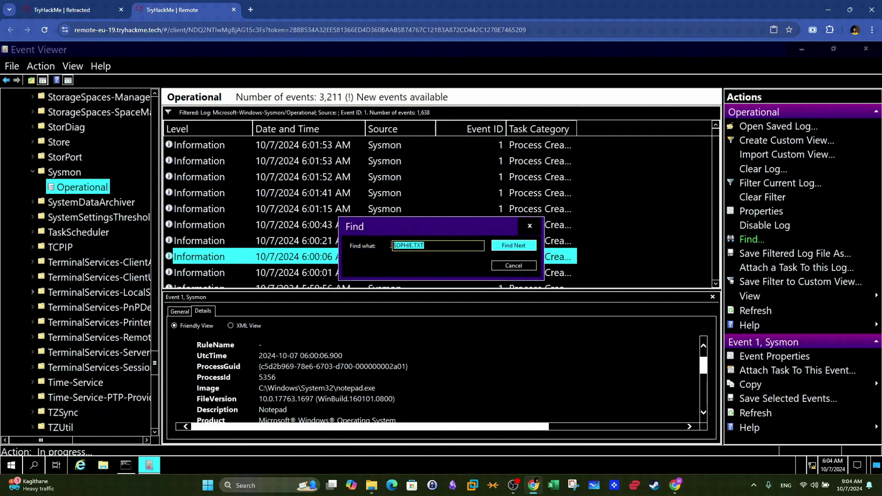
text(notepad)
key(Return)
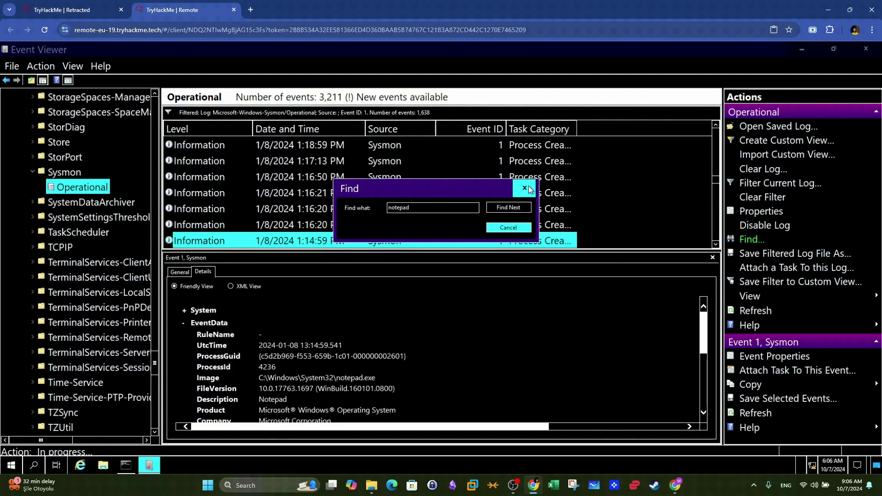
key(Escape)
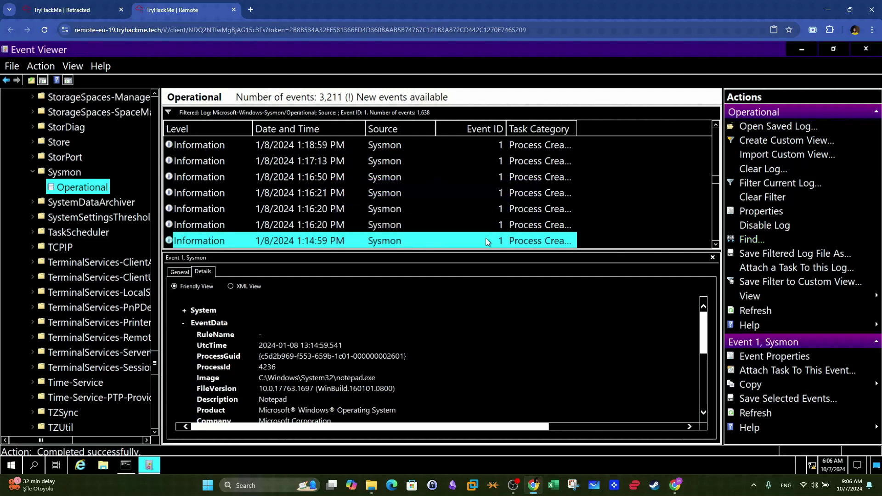
drag(331, 346, 273, 349)
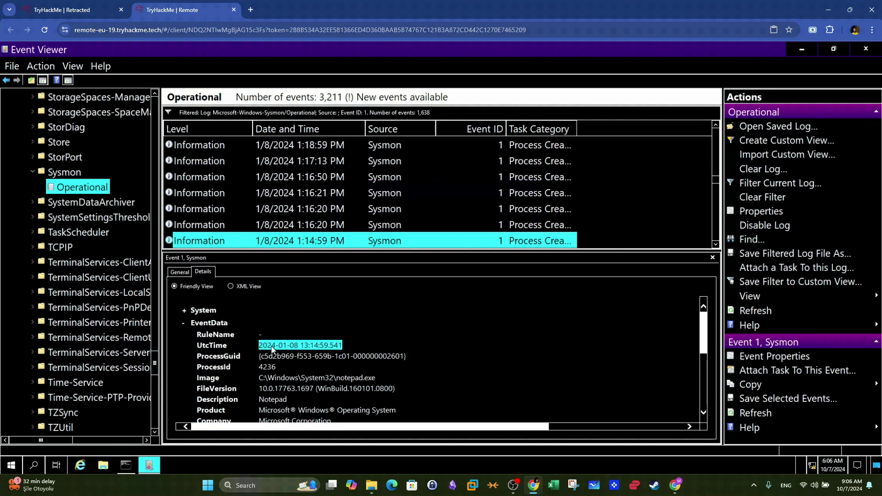
scroll(380, 354, down, 1)
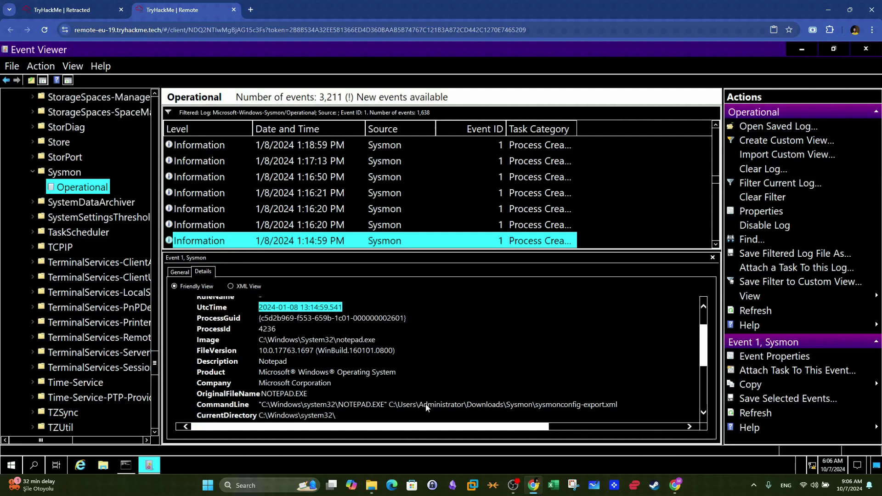
drag(588, 404, 202, 404)
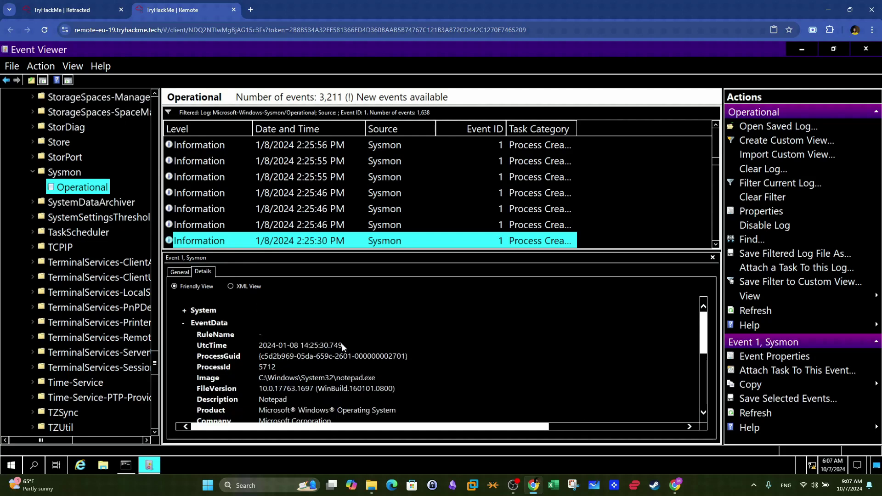
drag(342, 346, 260, 345)
right_click(266, 345)
click(275, 351)
click(73, 9)
click(475, 269)
key(ctrl+v)
click(645, 271)
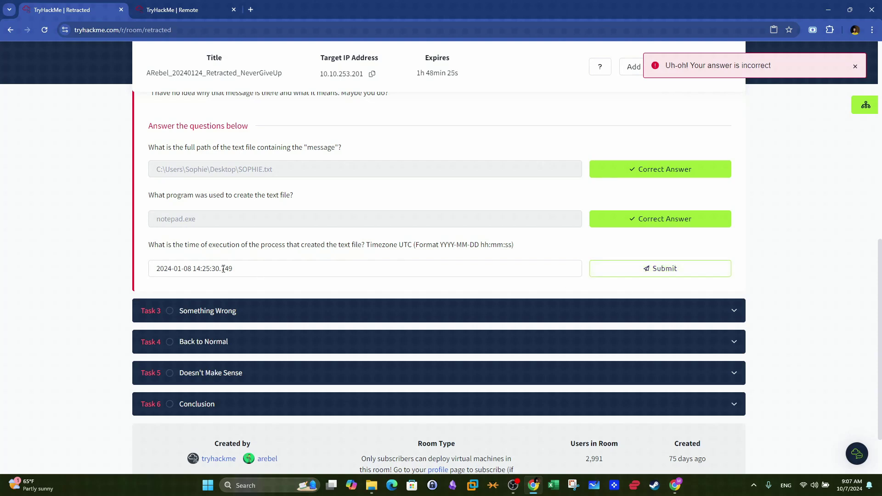
drag(223, 269, 233, 269)
key(BackSpace)
key(BackSpace)
click(675, 271)
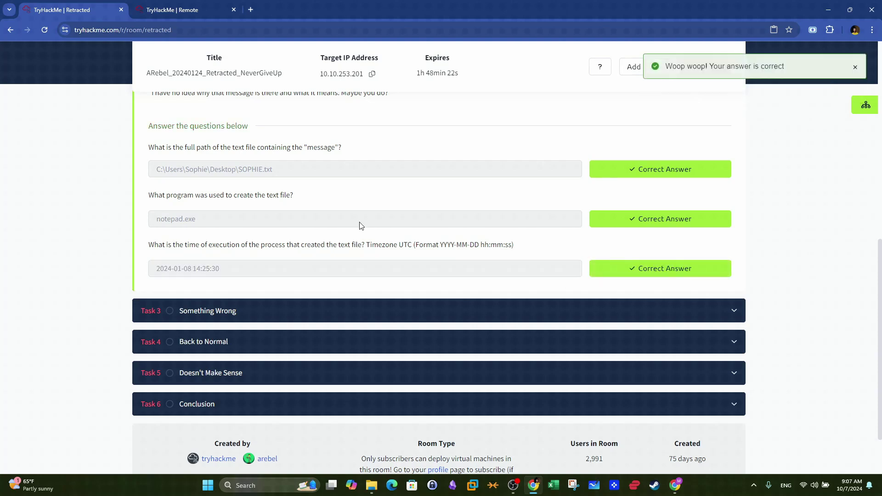
drag(148, 225, 374, 234)
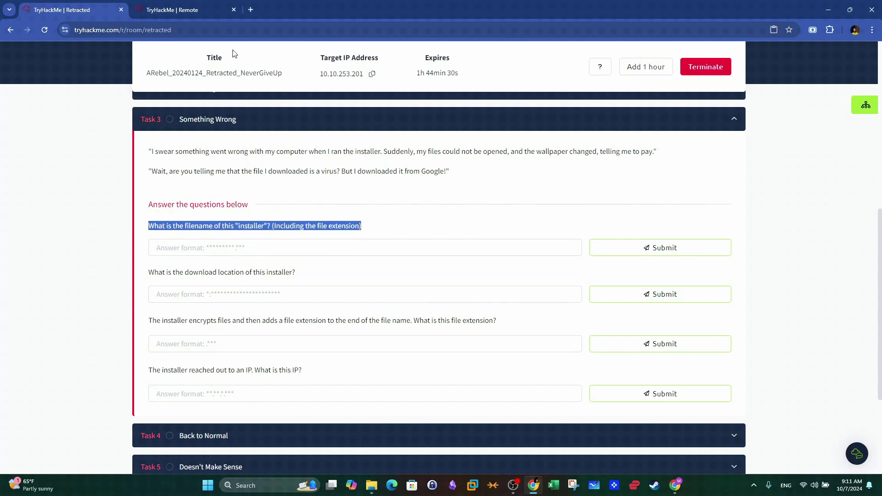
Navigate a maximised File Explorer to the user's download folder on C:, holding antivirus and decryptor
click(202, 9)
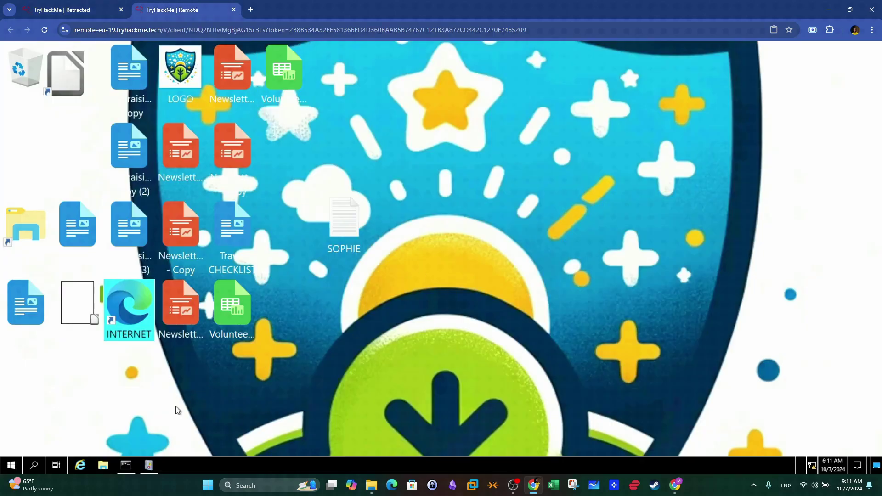
click(103, 465)
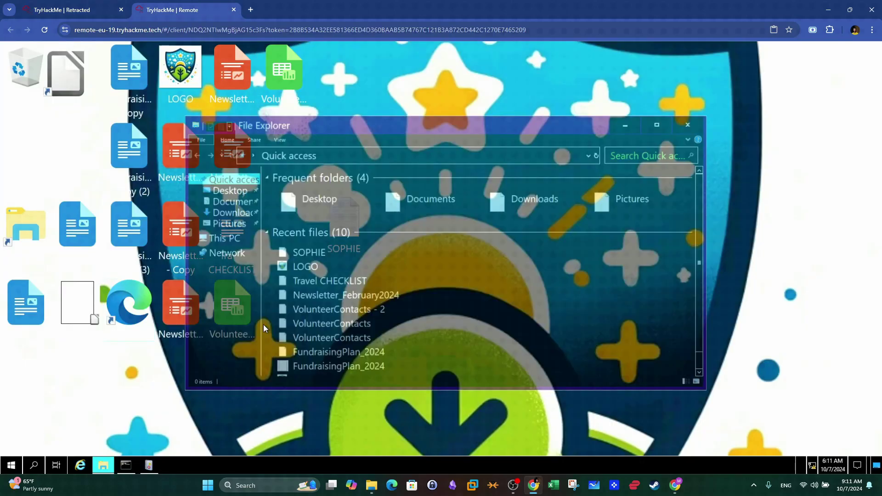
double_click(349, 122)
click(39, 165)
double_click(174, 216)
double_click(113, 156)
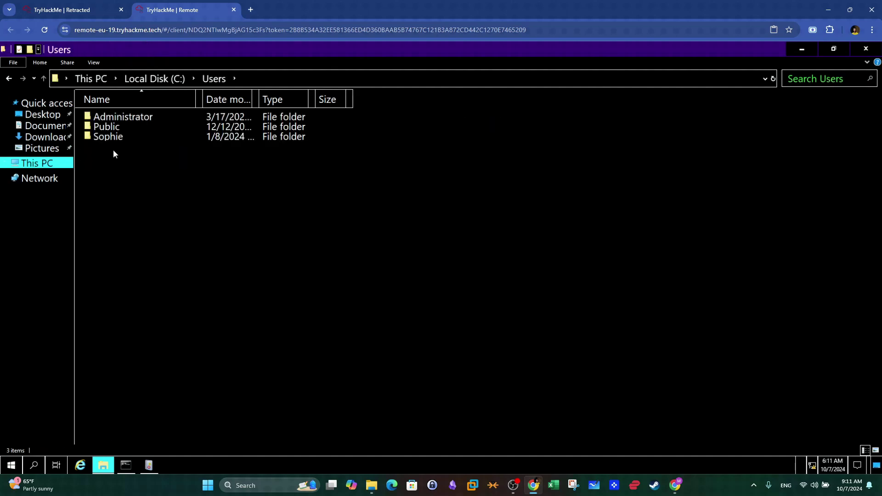
double_click(109, 136)
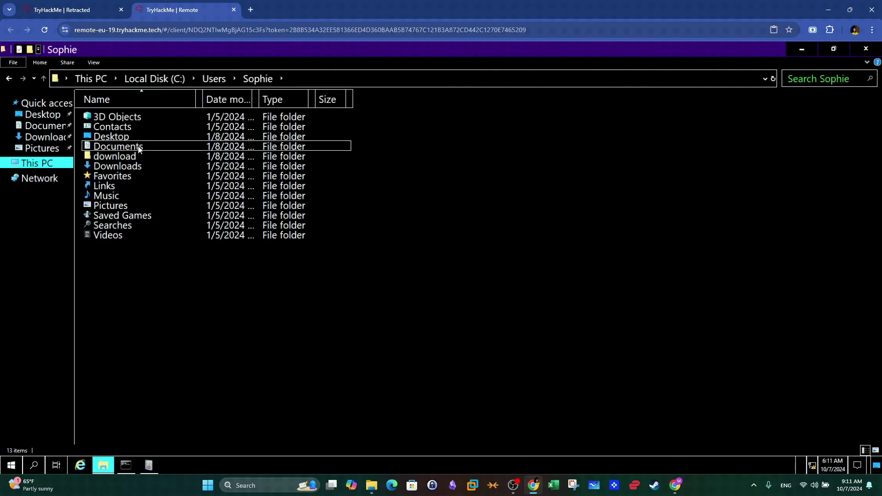
double_click(123, 167)
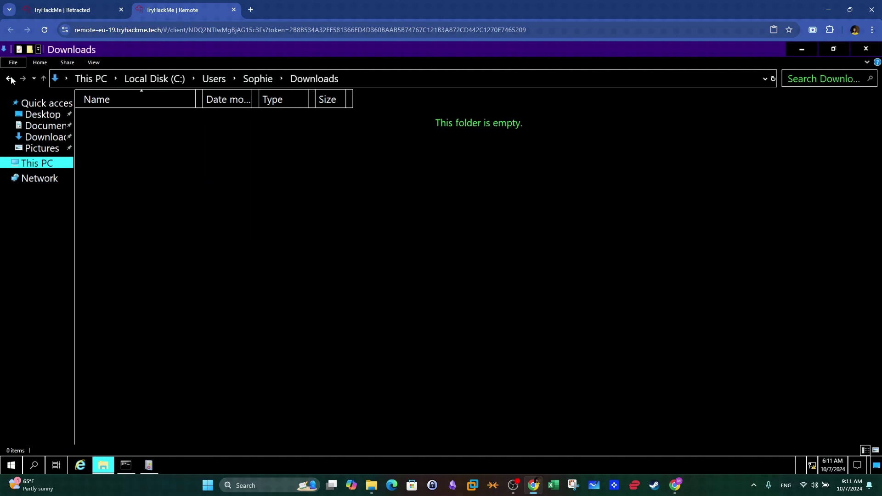
click(9, 79)
double_click(117, 158)
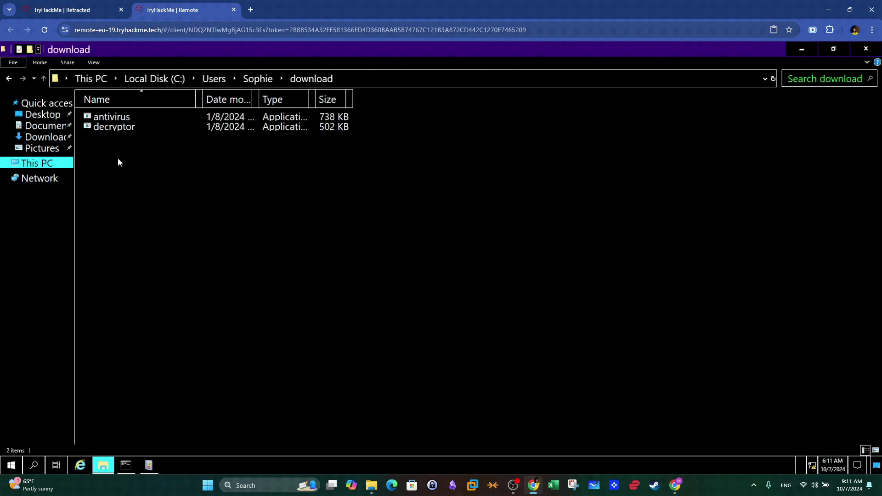
click(112, 118)
click(62, 10)
drag(148, 271, 299, 277)
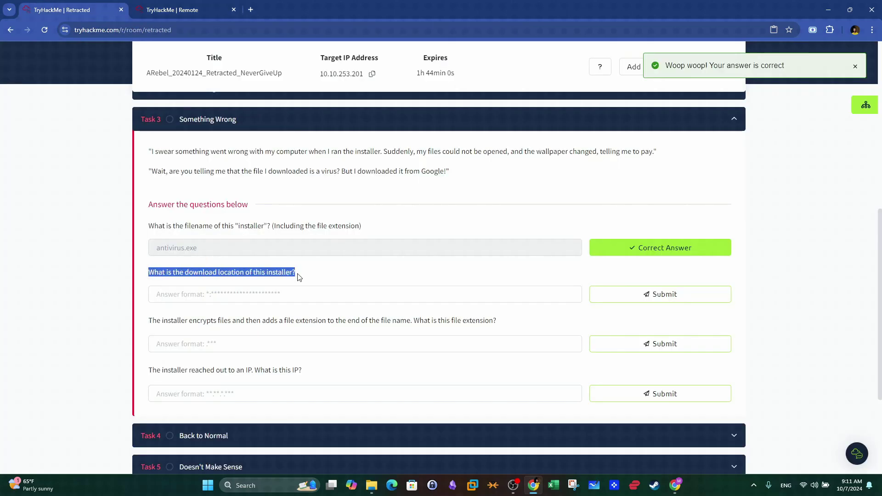
key(alt+Tab)
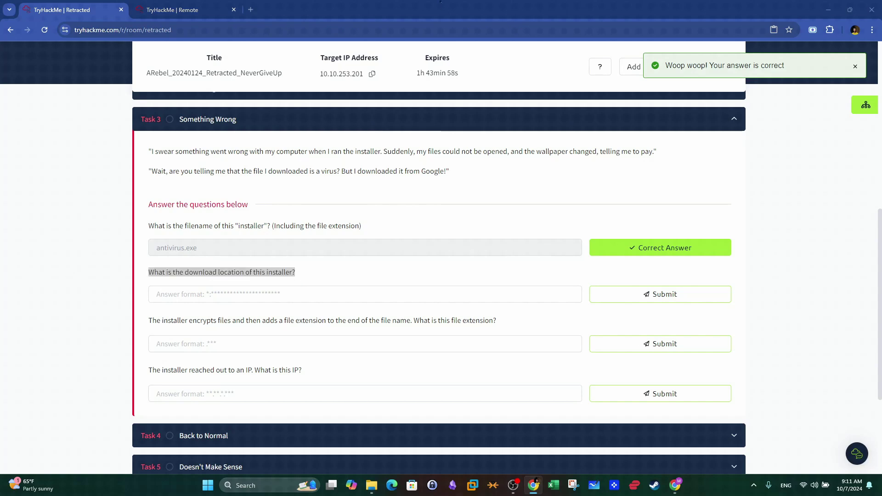
click(173, 10)
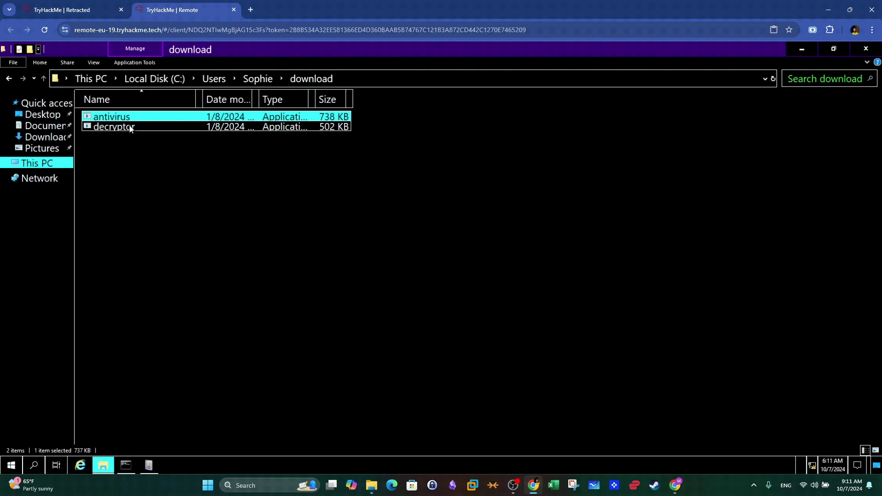
Check the antivirus file's Location in Properties for the download-location question, then close Properties
right_click(145, 118)
click(185, 333)
key(ctrl+shift+Tab)
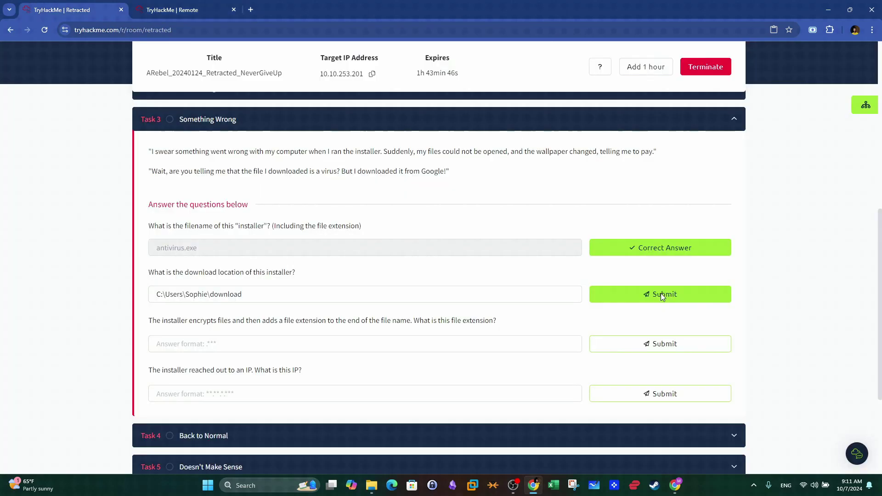
drag(149, 322, 508, 330)
click(182, 4)
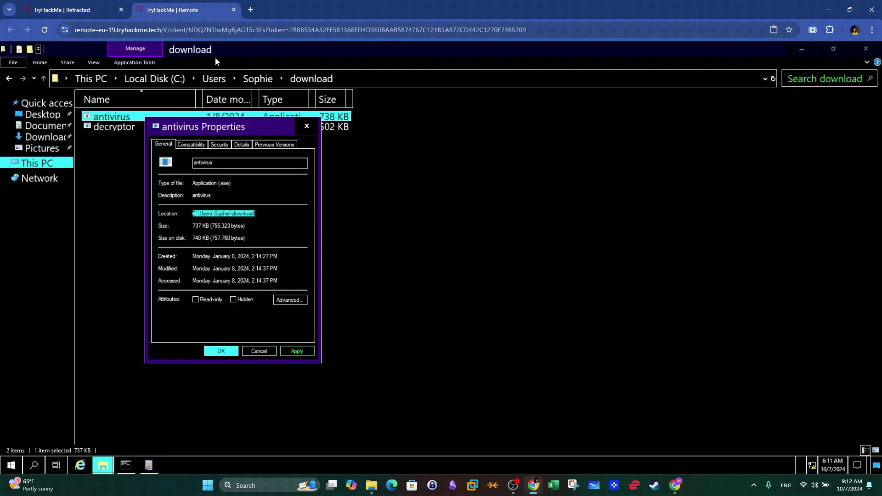
click(269, 353)
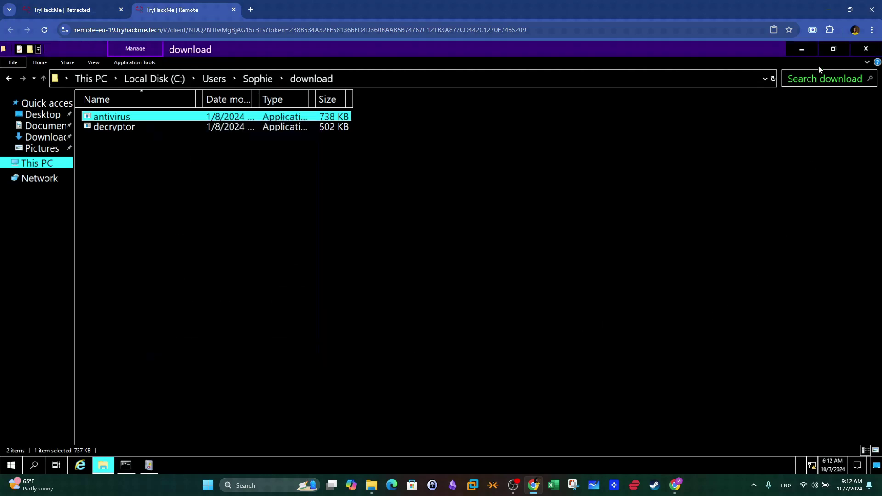
Search the log for 'ant' to find antivirus.exe creating VolunteerContacts.xlsx.dmp on the desktop
click(802, 49)
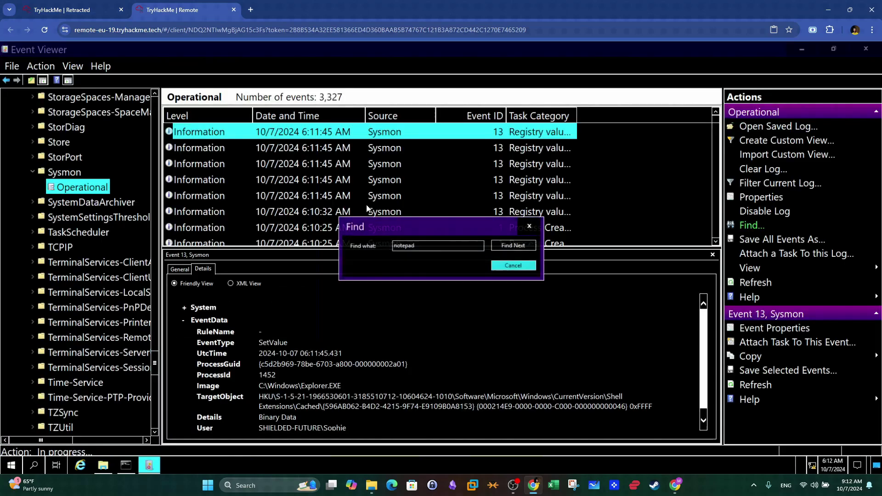
double_click(411, 246)
text(antivirus.exe)
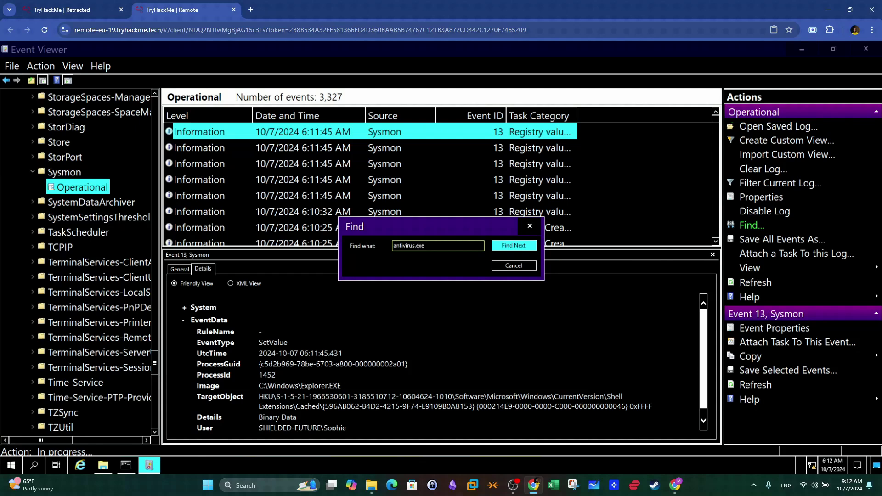
click(517, 247)
drag(433, 386, 266, 386)
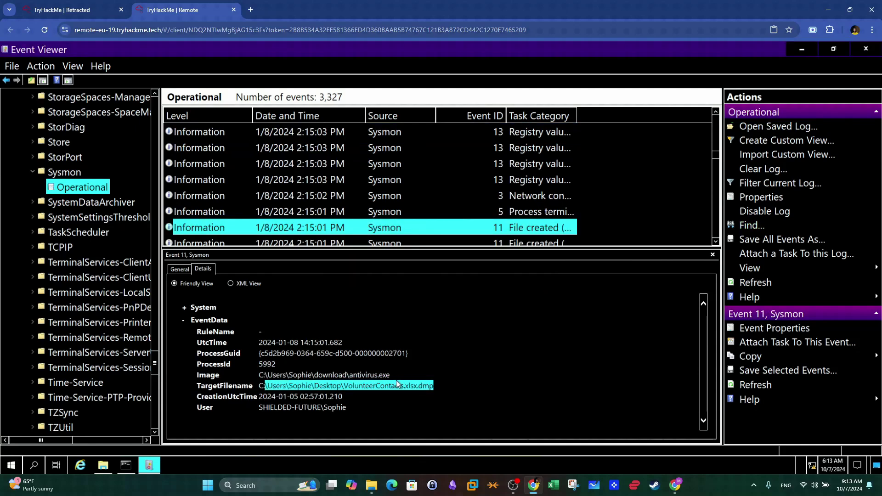
Answer .dmp as the extension added to encrypted files and submit it
drag(417, 386, 435, 385)
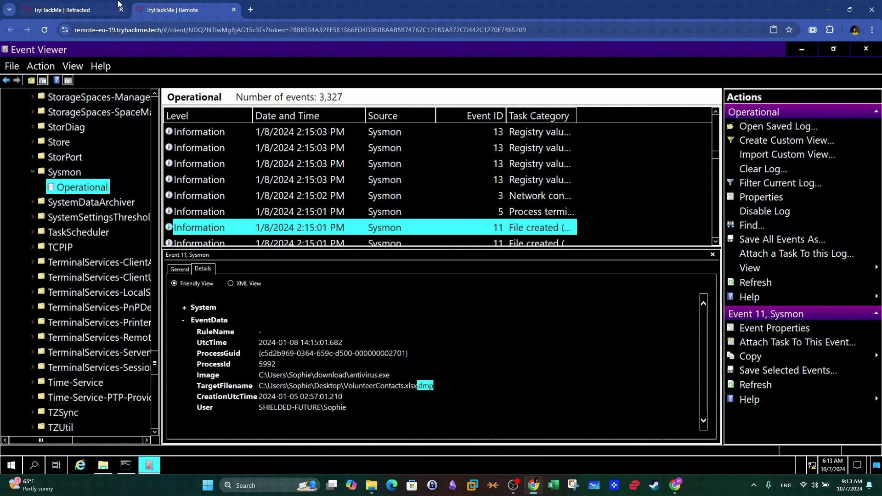
click(62, 9)
click(298, 345)
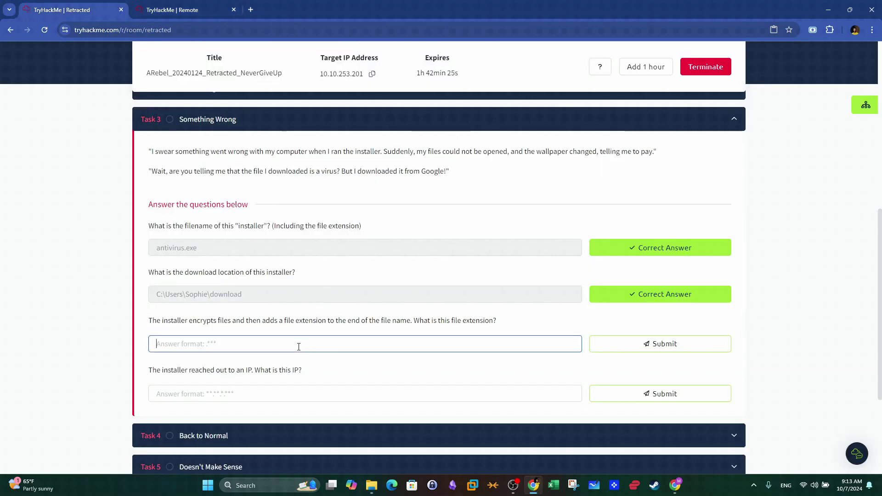
text(.dmp)
key(Return)
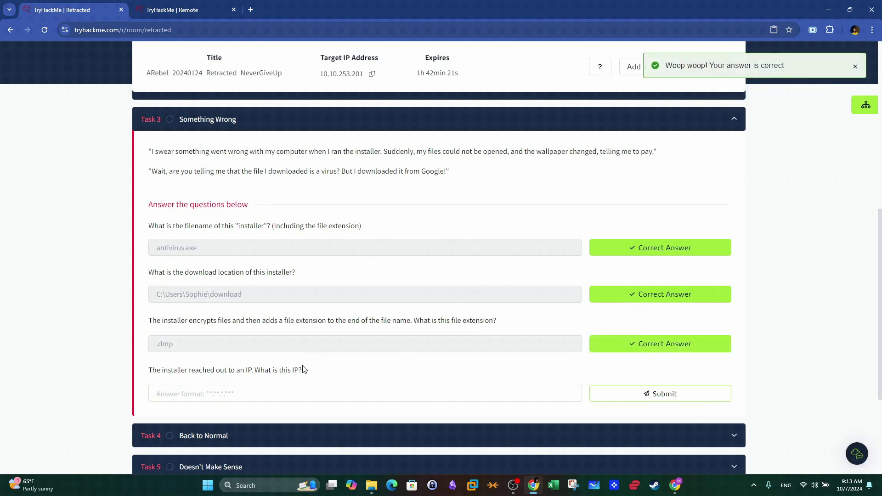
In Event Viewer, select antivirus.exe's Event ID 3 network-connection event and show its details
drag(304, 370, 143, 369)
click(172, 9)
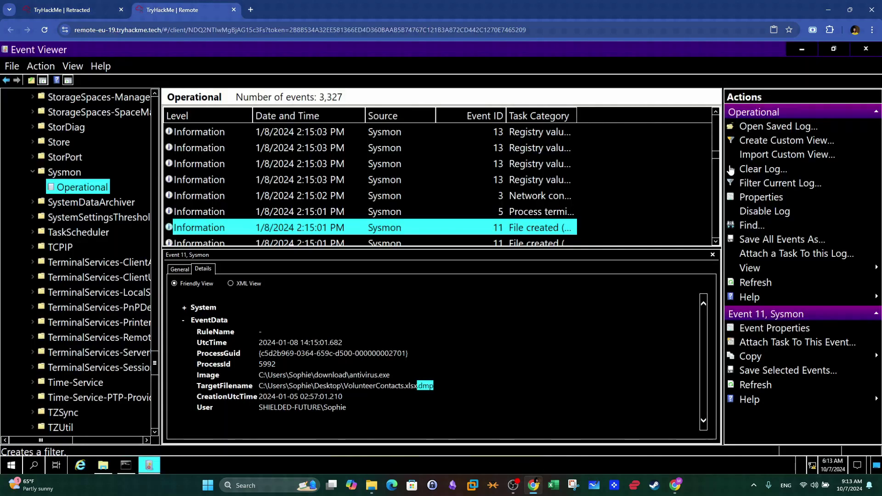
key(Up)
key(Up)
drag(643, 121, 674, 119)
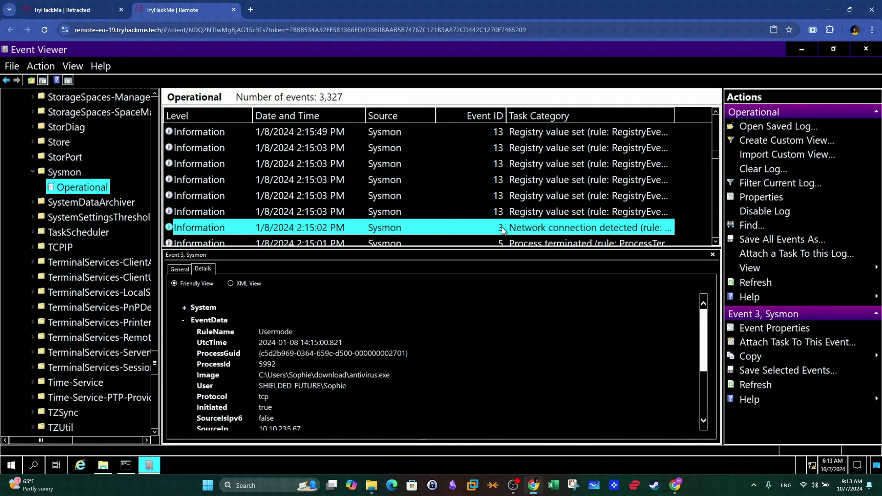
scroll(305, 353, down, 2)
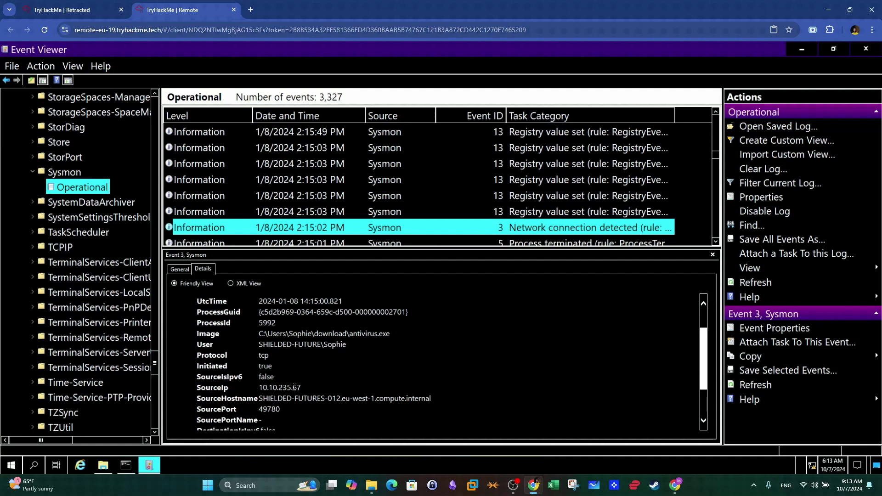
Copy the DestinationIp 10.10.8.111 and paste it into the TryHackMe IP answer field
drag(302, 388, 198, 385)
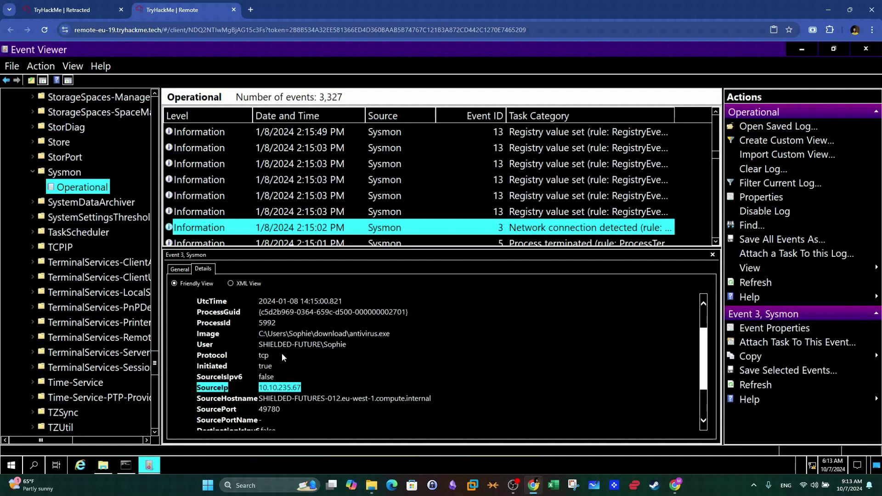
scroll(282, 354, down, 2)
drag(298, 386, 198, 386)
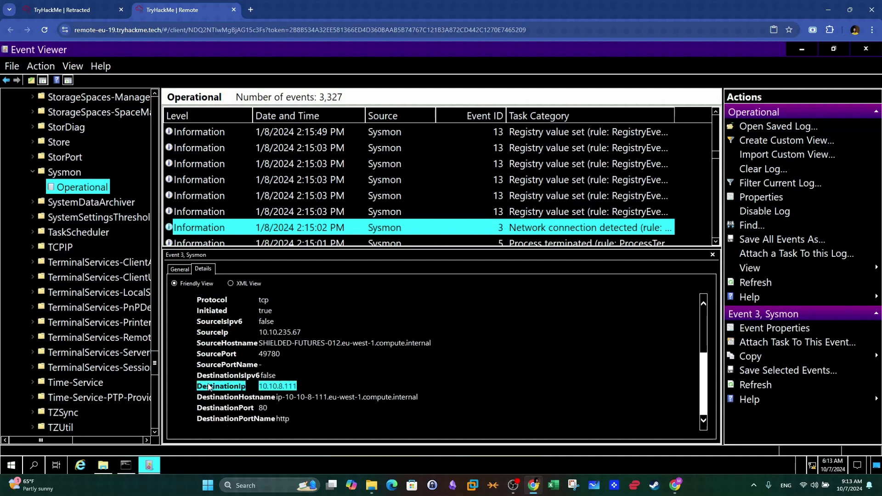
drag(259, 386, 297, 386)
right_click(296, 386)
click(319, 392)
click(69, 10)
click(251, 393)
key(ctrl+v)
Submit 10.10.8.111 for Task 3, read Task 4's RDP source-IP question, and return to Event Viewer
click(612, 394)
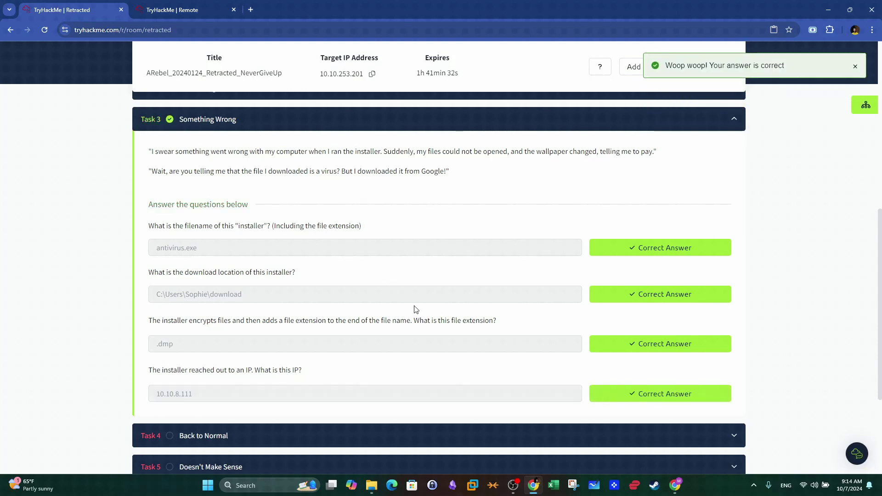
drag(153, 231, 460, 235)
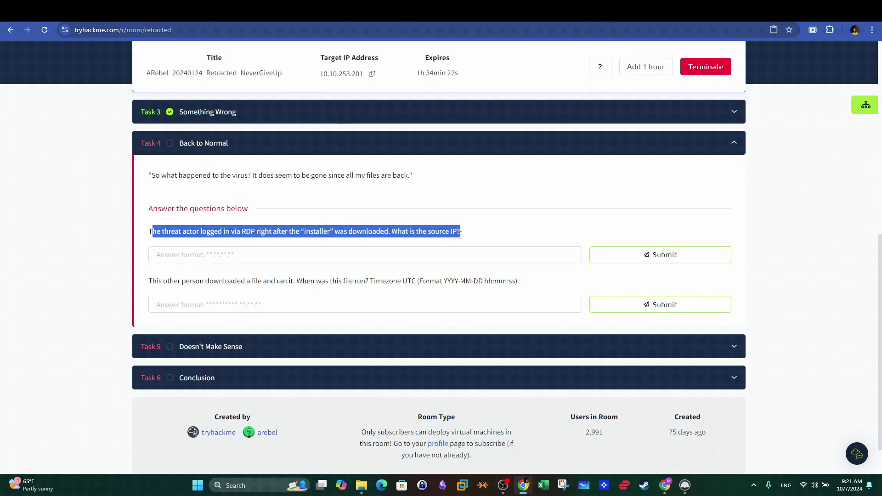
key(alt+Tab)
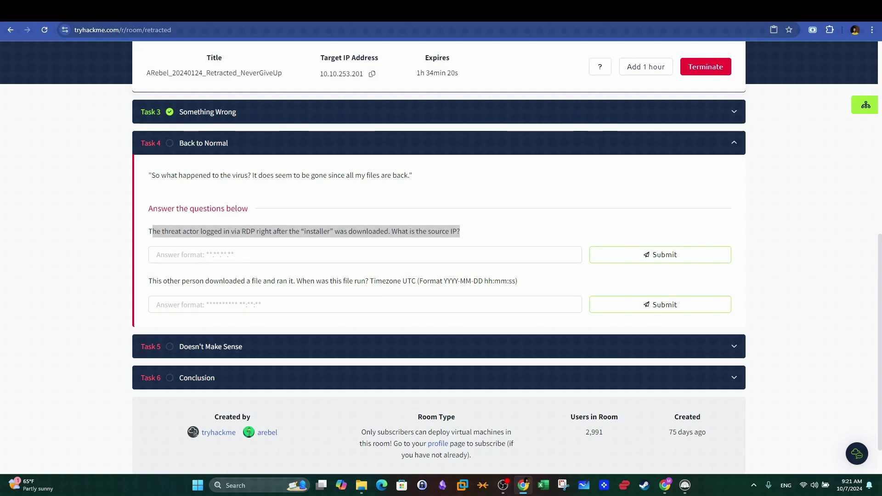
key(ctrl+Tab)
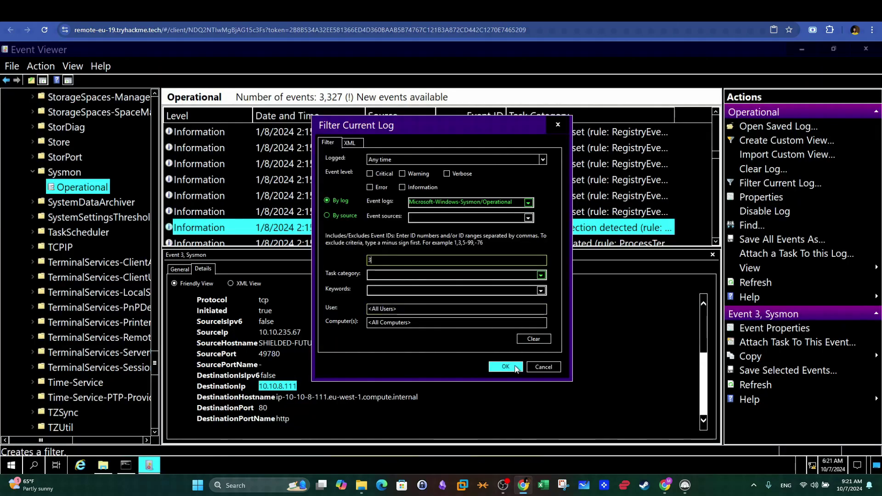
Filter the Sysmon log to Event ID 3 and search the events for 'RD'
click(505, 367)
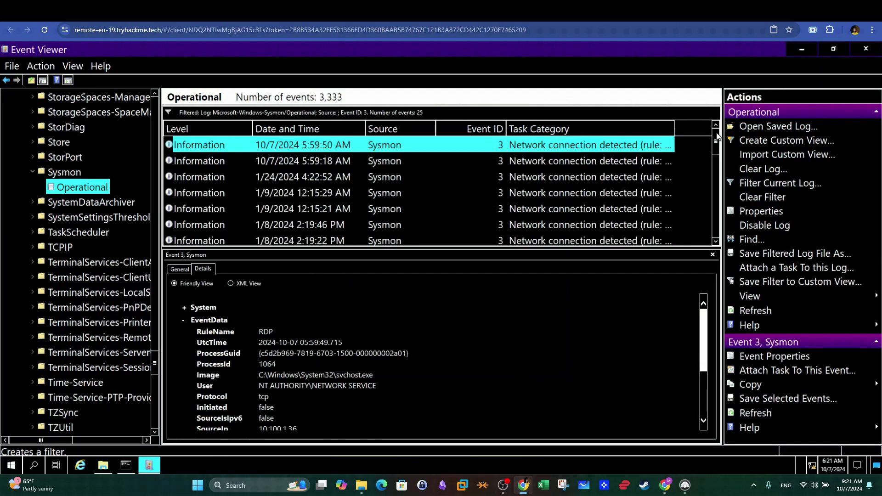
click(752, 238)
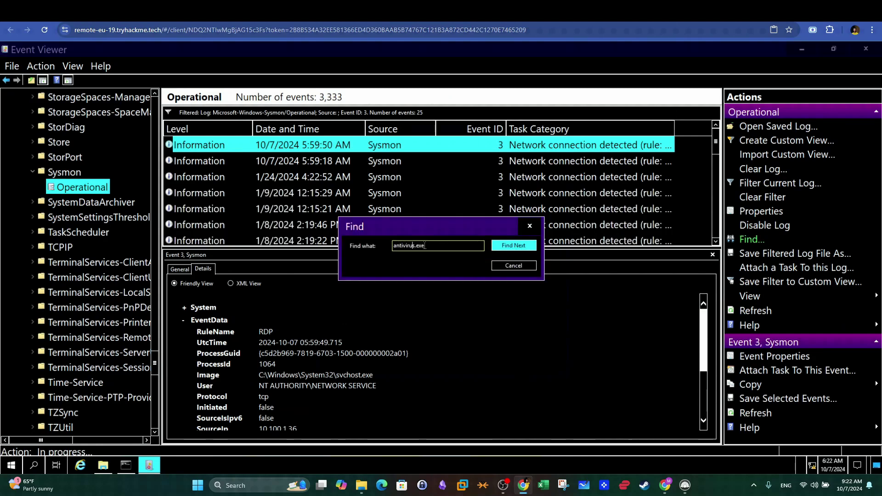
double_click(425, 245)
text(RDP)
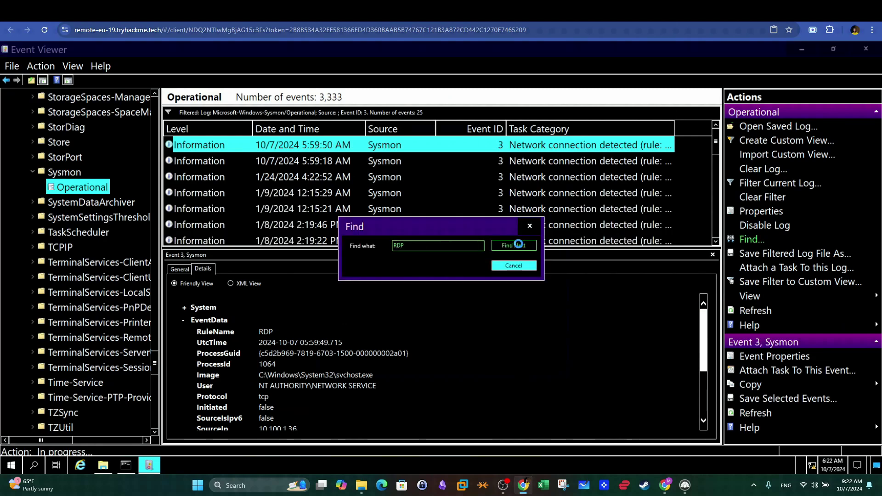
click(519, 245)
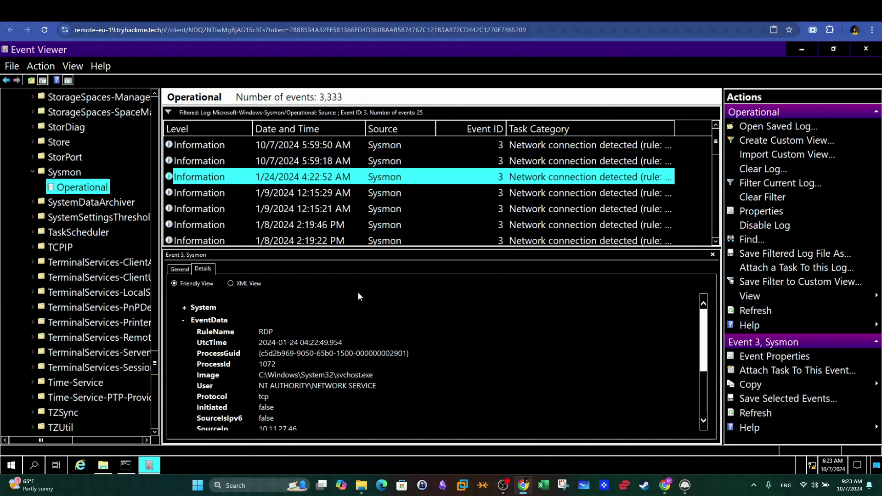
Copy the SourceIp 10.11.27.46 and submit it as the RDP source-IP answer
scroll(338, 327, down, 2)
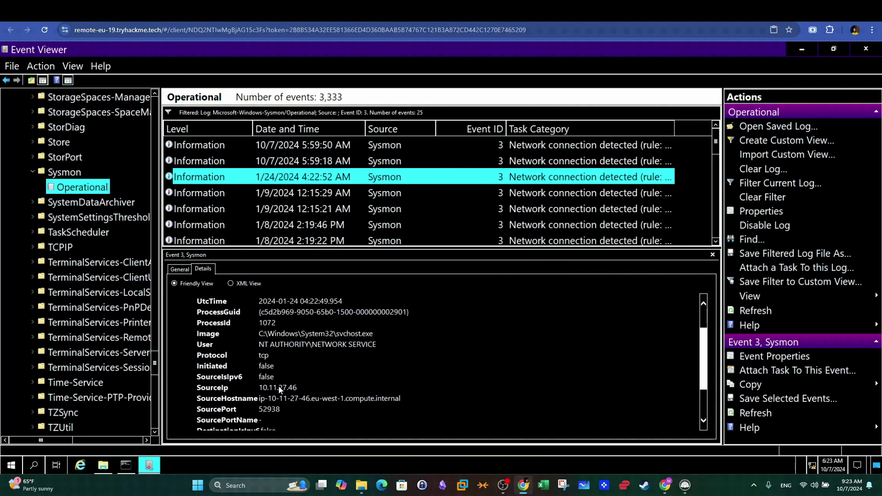
right_click(260, 389)
click(271, 398)
key(ctrl+Tab)
click(282, 253)
key(ctrl+v)
click(665, 254)
Read the next question and select the decryptor file in the download folder
drag(148, 281, 416, 282)
key(ctrl+Tab)
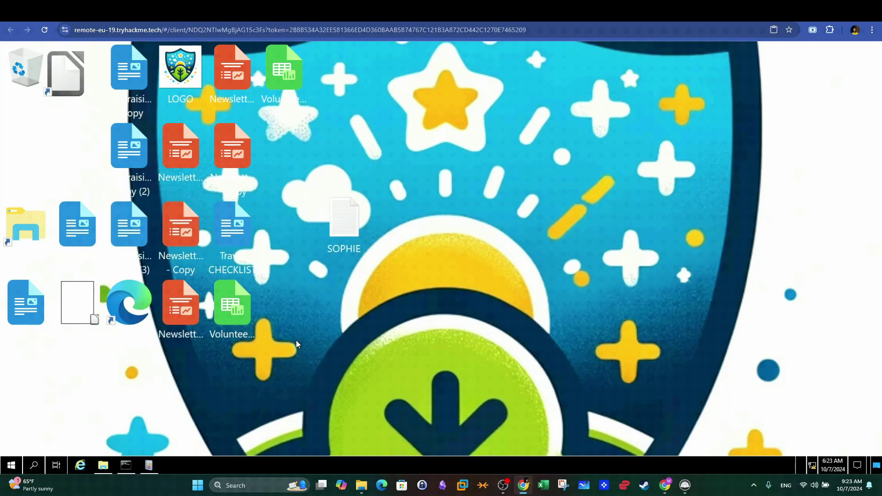
click(103, 466)
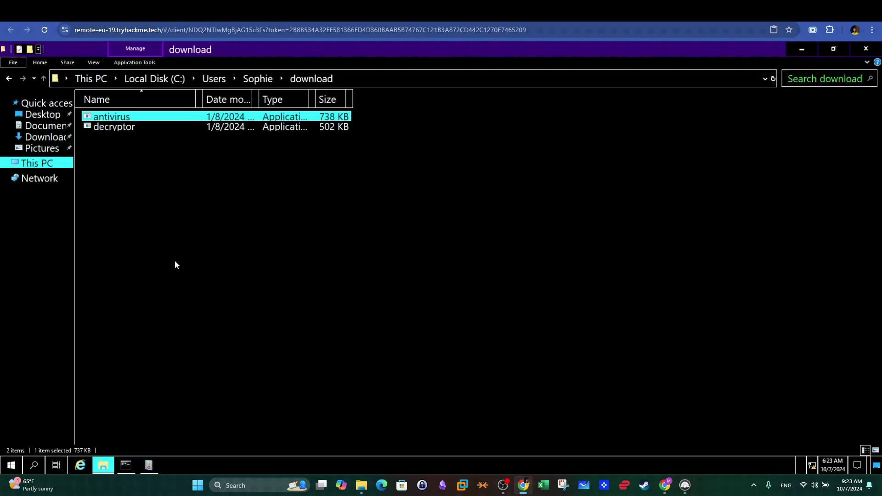
click(127, 128)
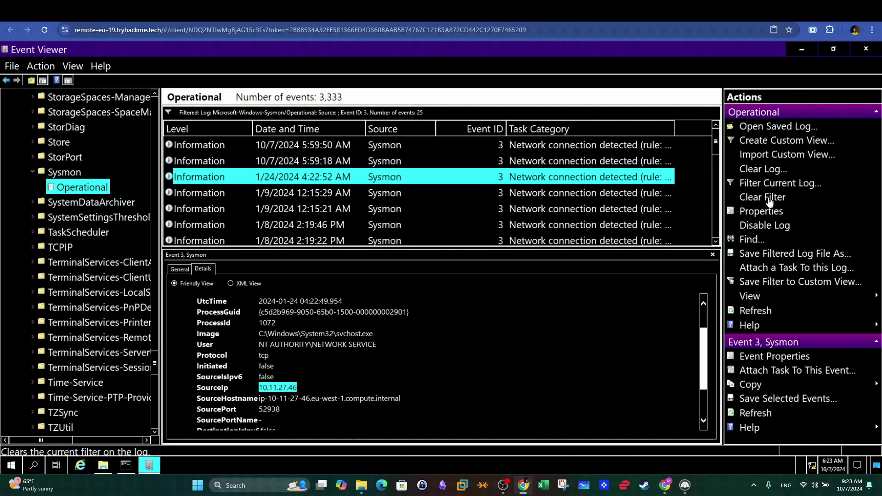
Clear the network filter and filter the Sysmon log to Event ID 1 process-creation events
click(765, 197)
click(764, 182)
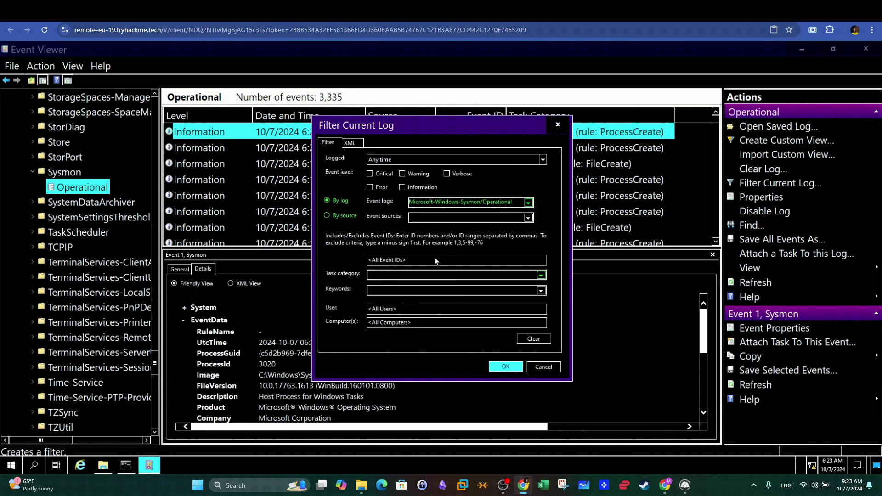
click(393, 260)
text(1)
click(505, 366)
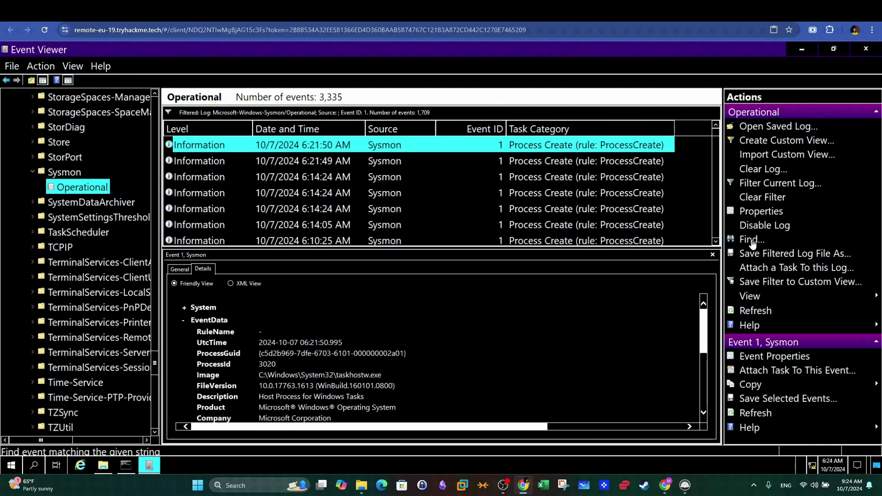
click(752, 239)
text(decryptor)
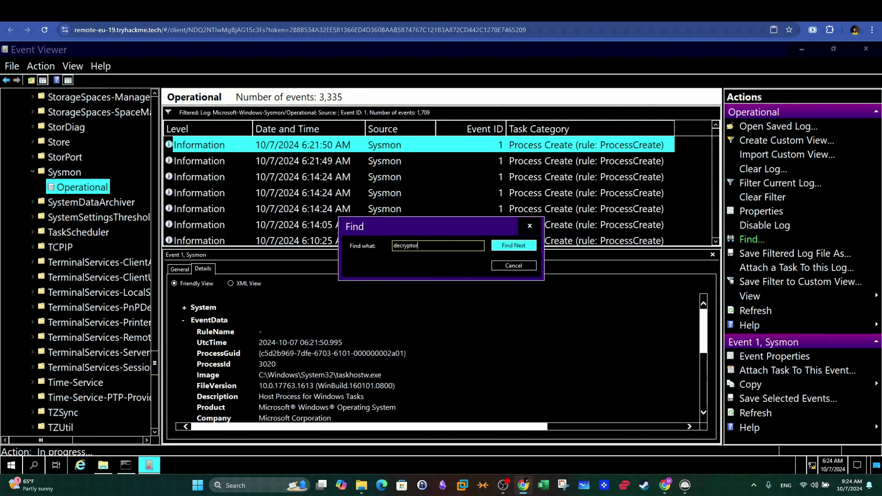
key(Return)
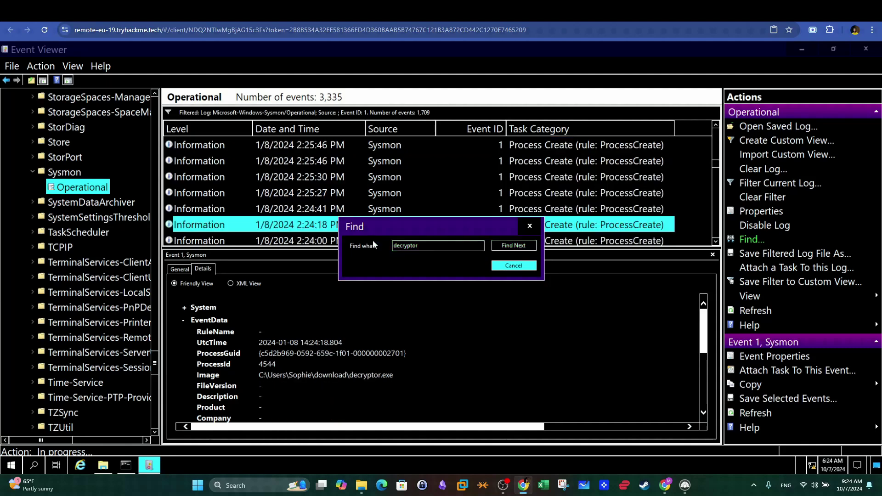
key(Escape)
scroll(253, 351, down, 1)
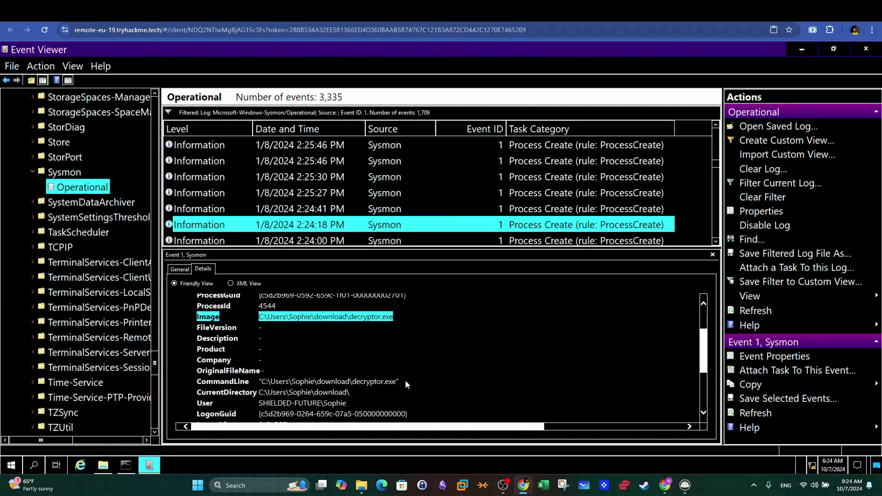
drag(405, 382, 198, 382)
scroll(333, 370, up, 3)
drag(348, 341, 258, 341)
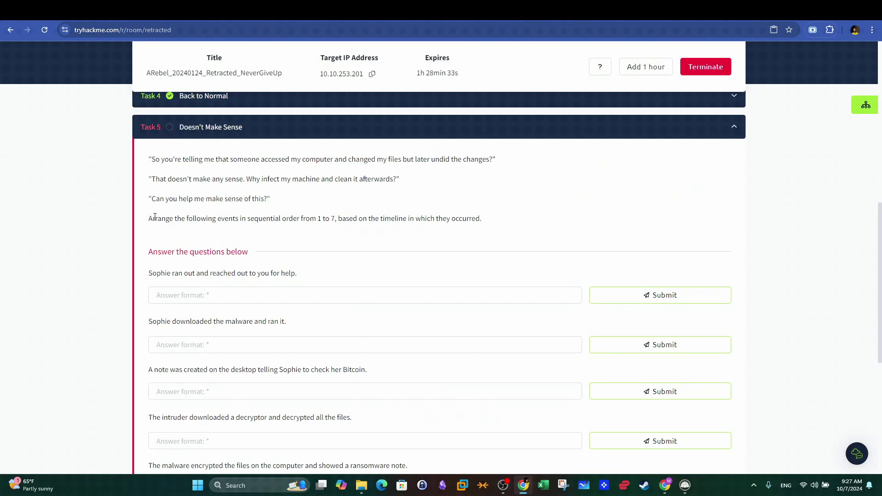
Read Task 5's instructions for ordering the seven events chronologically
drag(155, 217, 340, 218)
click(477, 226)
drag(477, 225, 138, 219)
scroll(120, 202, down, 5)
scroll(120, 205, up, 2)
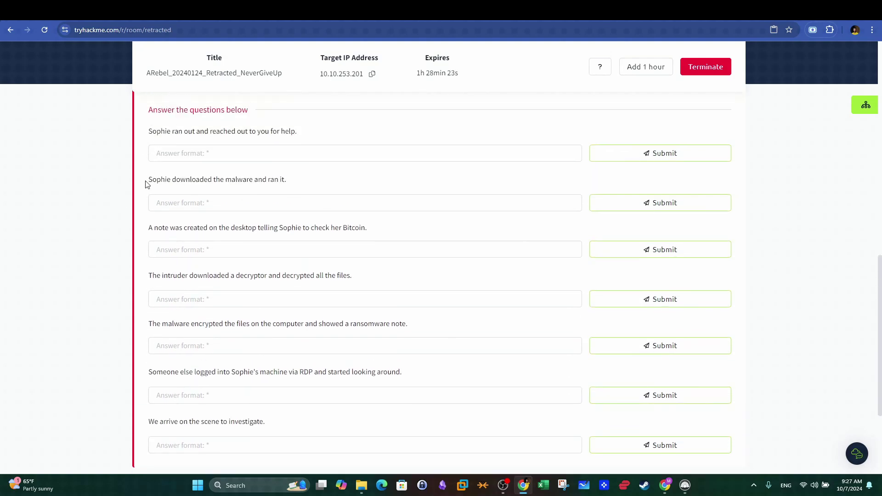
Enter order 1 for the malware download, 2 for file encryption, 3 for asking for help
drag(146, 184, 290, 188)
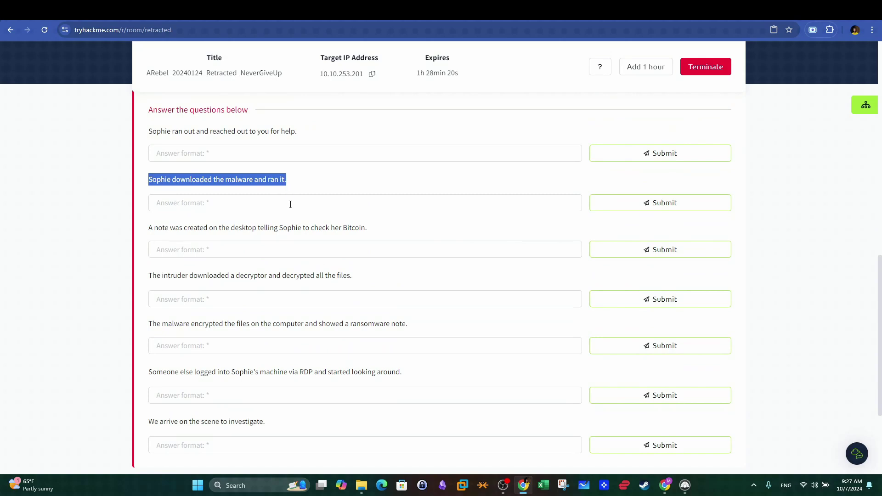
click(291, 205)
text(1)
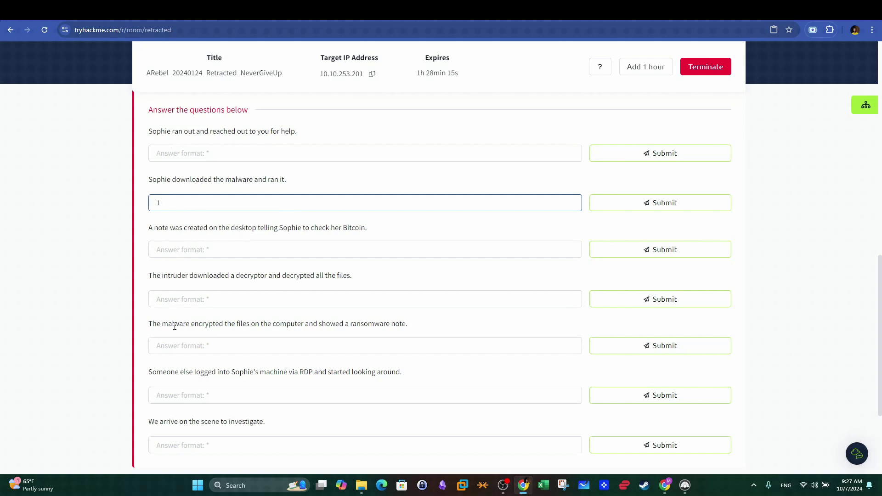
drag(149, 325, 395, 332)
click(398, 348)
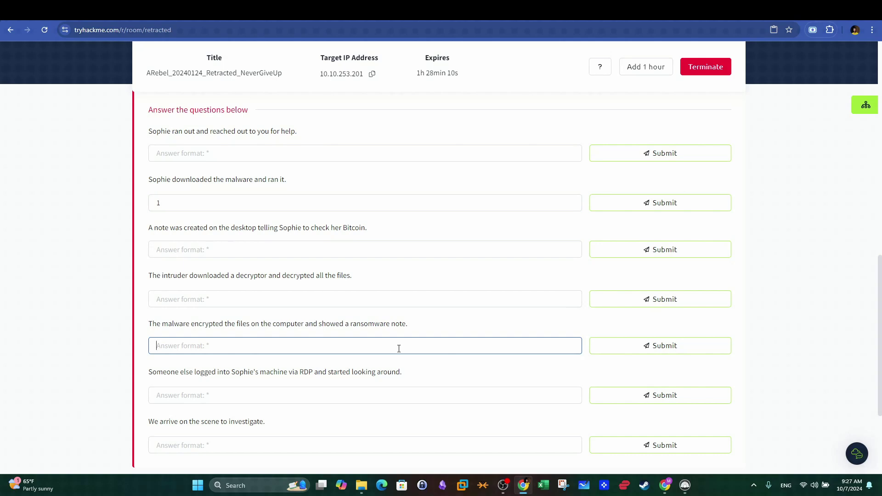
text(2)
drag(148, 132, 301, 133)
click(305, 154)
text(3)
Enter 4 for the RDP login, 5 for decryptor, 6 for the desktop note, 7 for investigation
drag(404, 372, 175, 381)
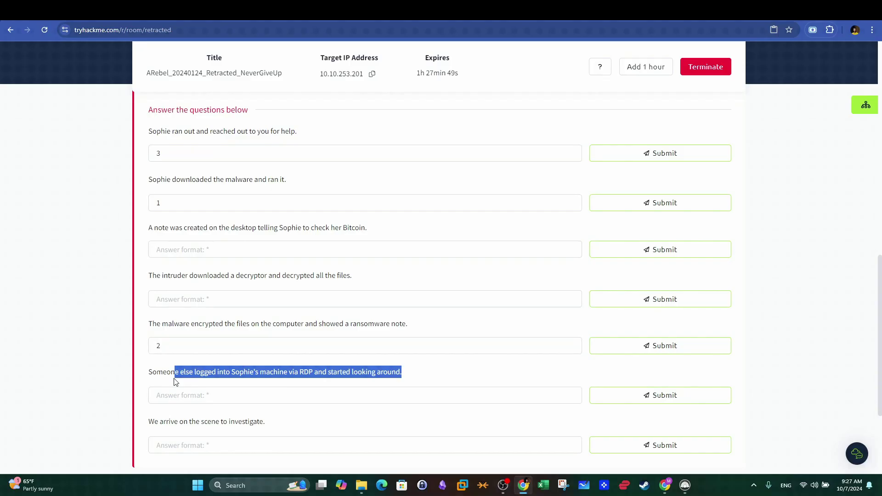
click(190, 394)
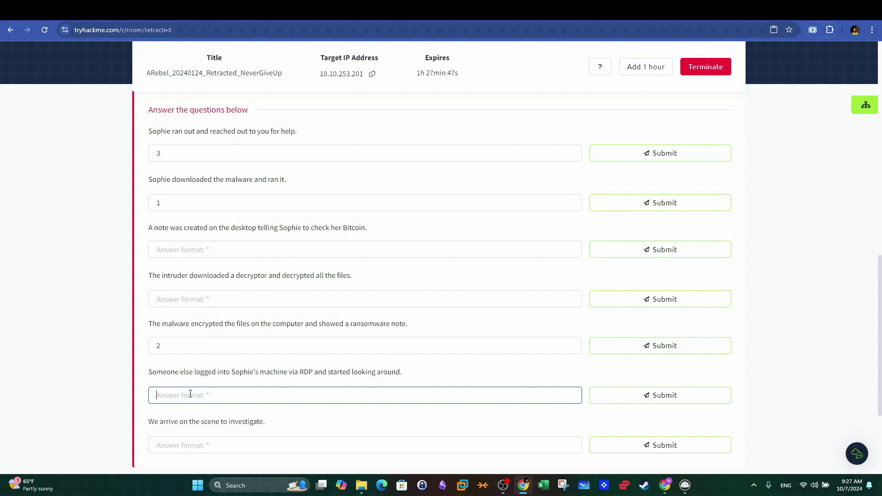
text(4)
drag(353, 277, 203, 278)
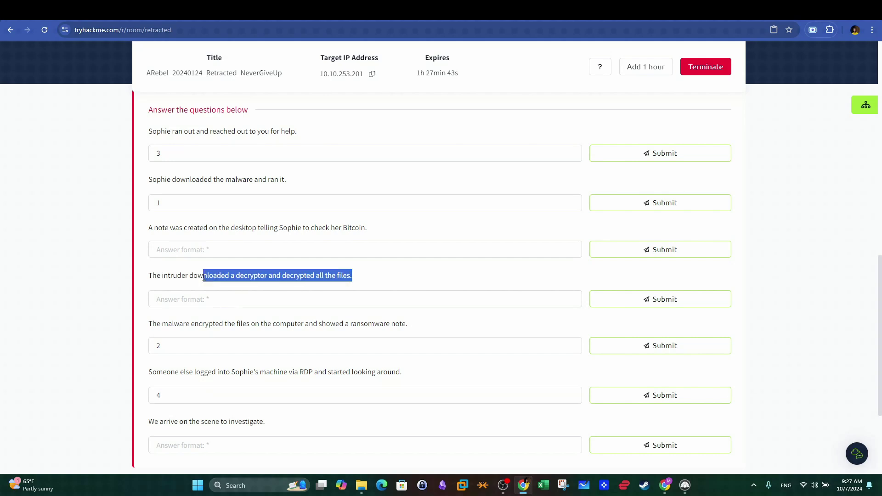
click(218, 301)
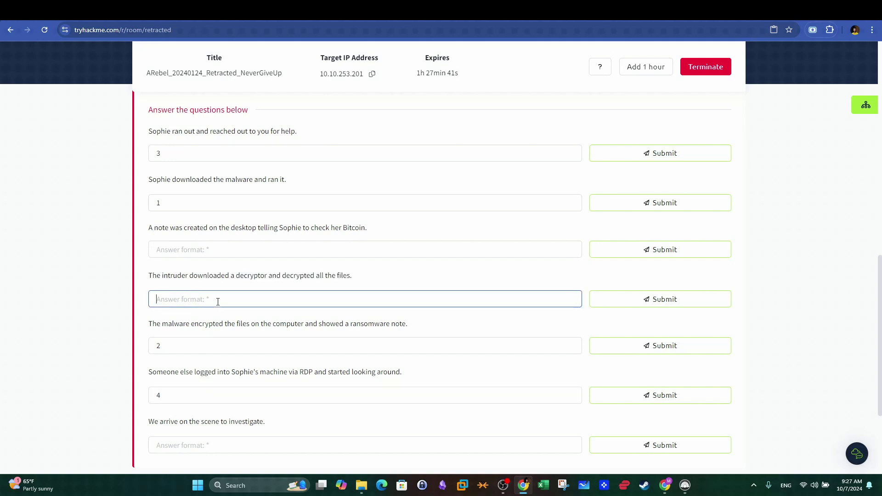
text(5)
click(210, 251)
text(6)
click(222, 446)
text(7)
scroll(205, 324, down, 1)
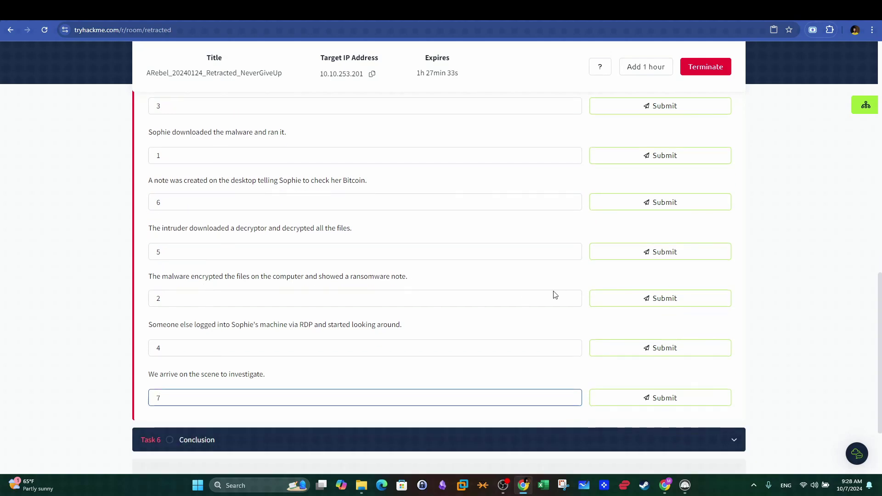
scroll(551, 291, up, 1)
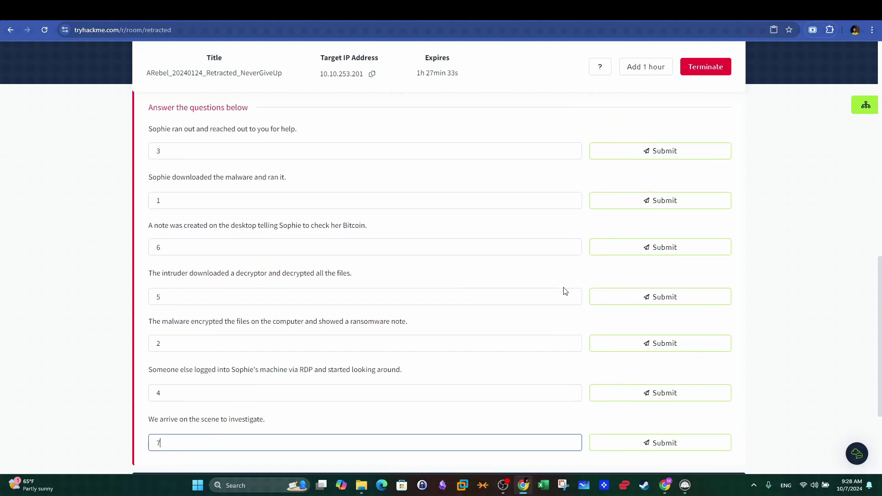
Submit all seven Task 5 ordering answers
click(678, 207)
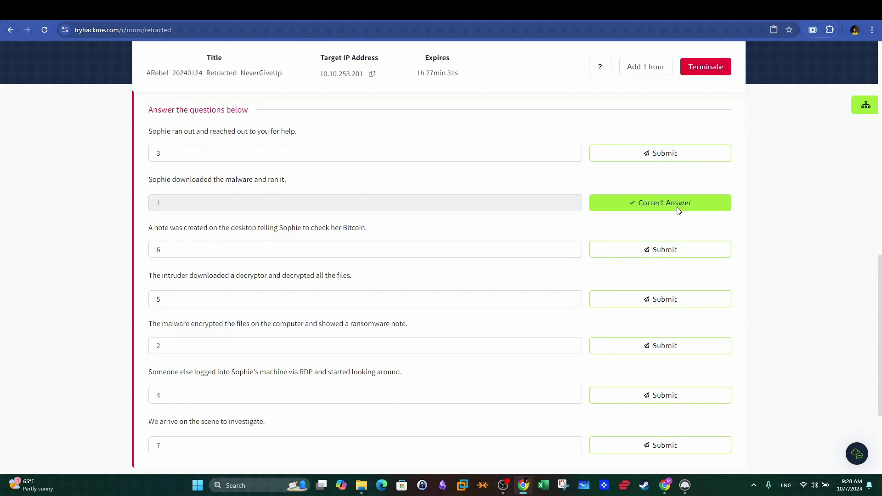
click(638, 354)
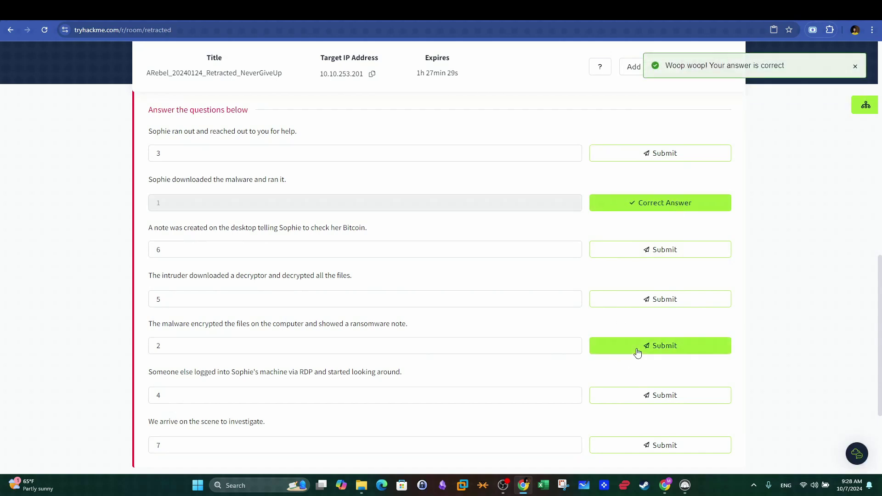
click(628, 154)
click(632, 250)
click(641, 299)
click(644, 399)
click(618, 445)
Complete the Task 6 Conclusion, continue past the congratulations, and dismiss the next-room suggestion
scroll(522, 354, down, 2)
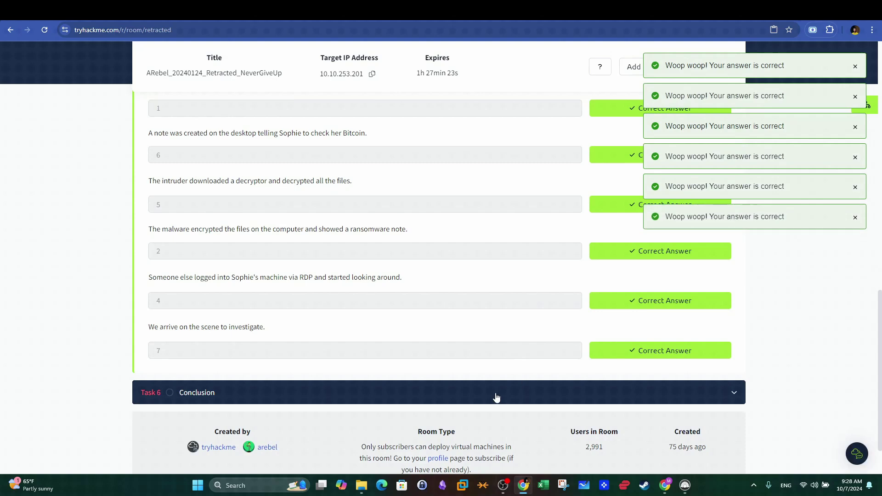
click(486, 400)
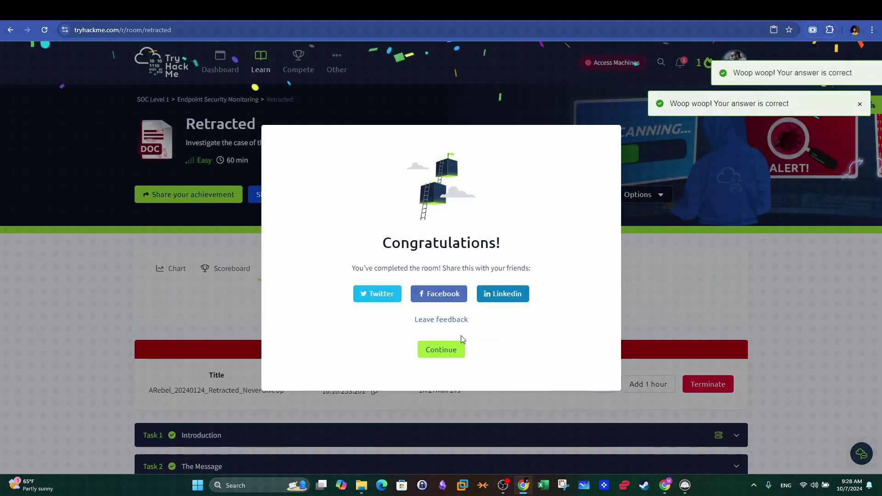
click(451, 342)
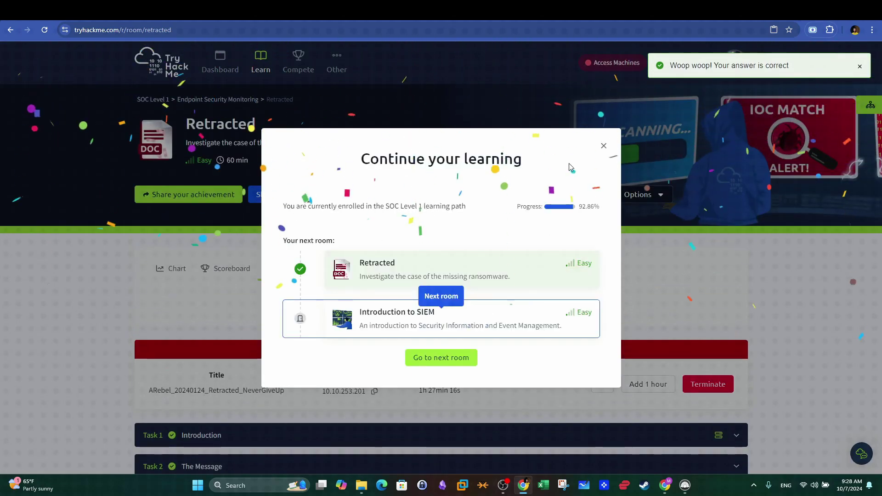
click(603, 146)
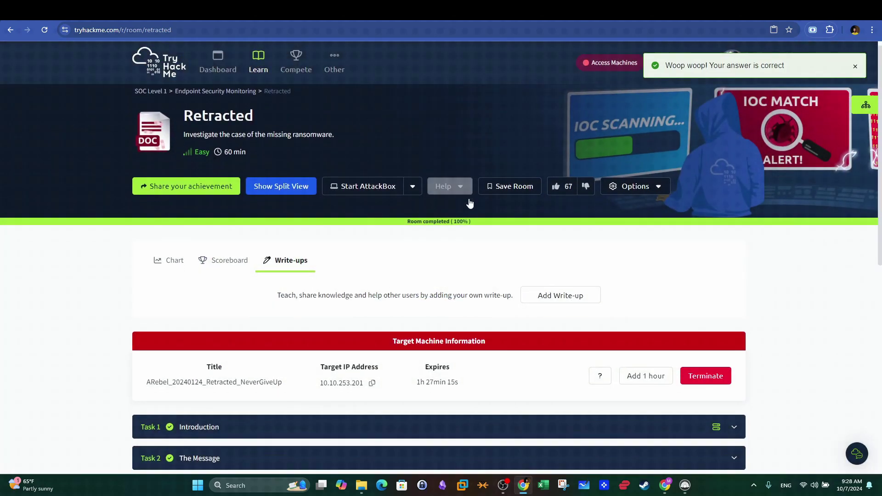